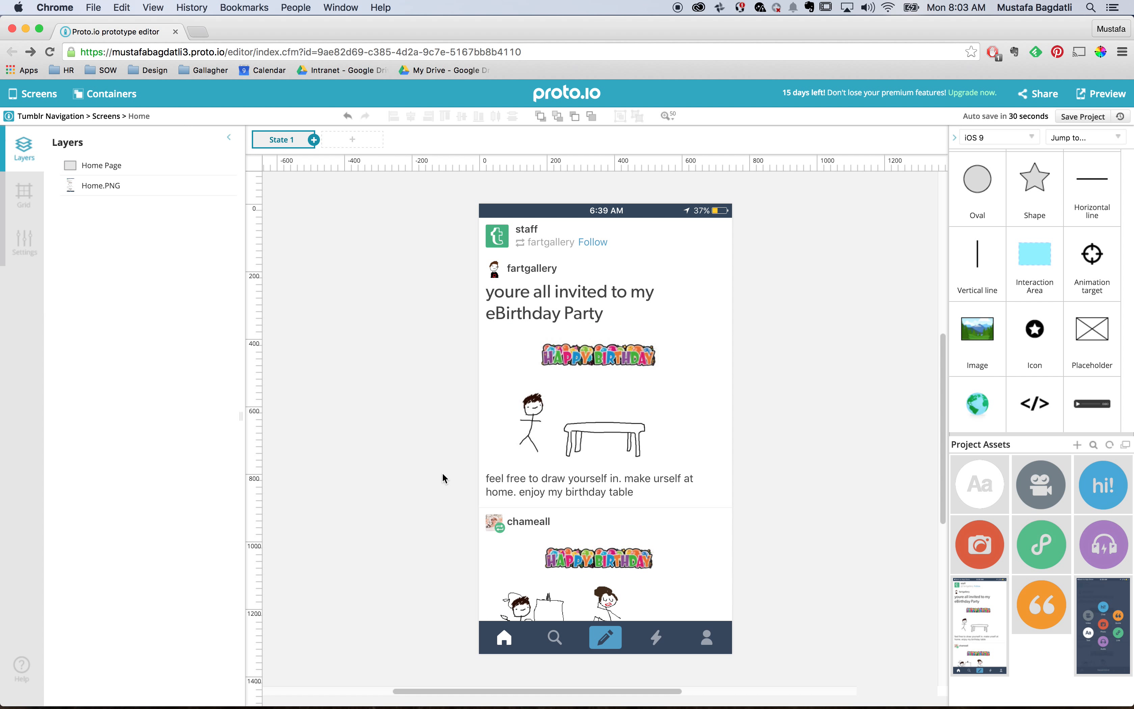
Step: Place an interaction area about 196 by 97 px over the pencil button in the Home screen's bottom bar
{"action": "mouse_move", "coordinate": [605, 330]}
{"action": "left_mouse_down"}
{"action": "mouse_move", "coordinate": [512, 329]}
{"action": "mouse_move", "coordinate": [595, 328]}
{"action": "left_mouse_up"}
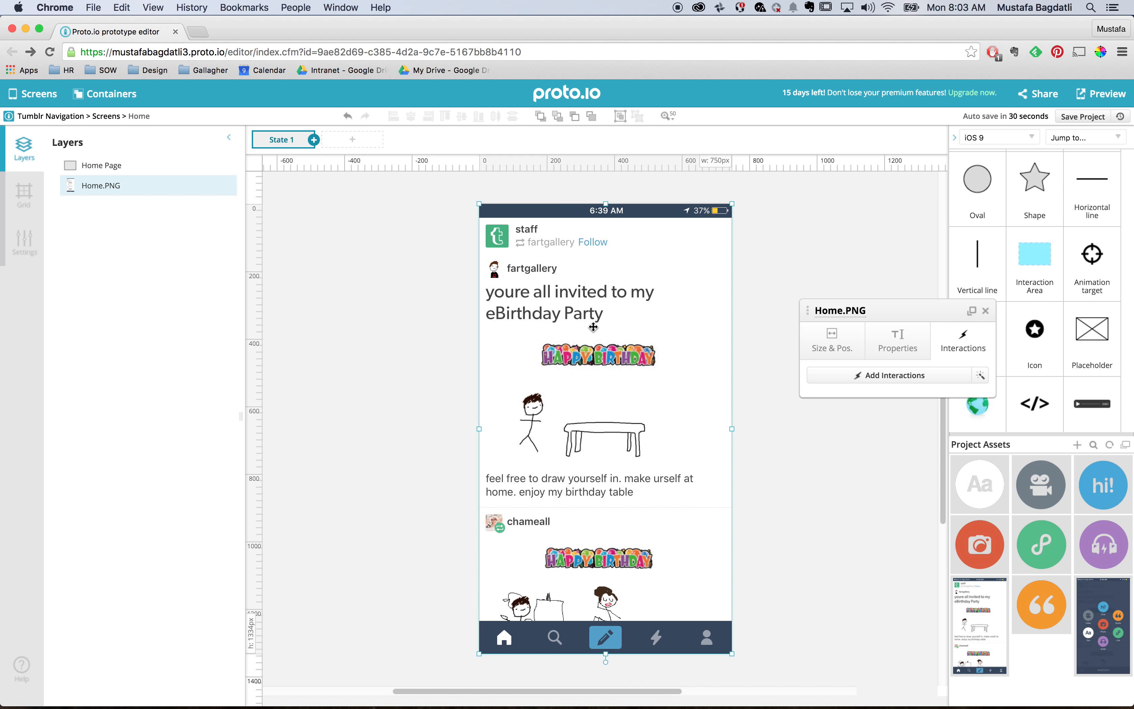
{"action": "left_click", "coordinate": [767, 415]}
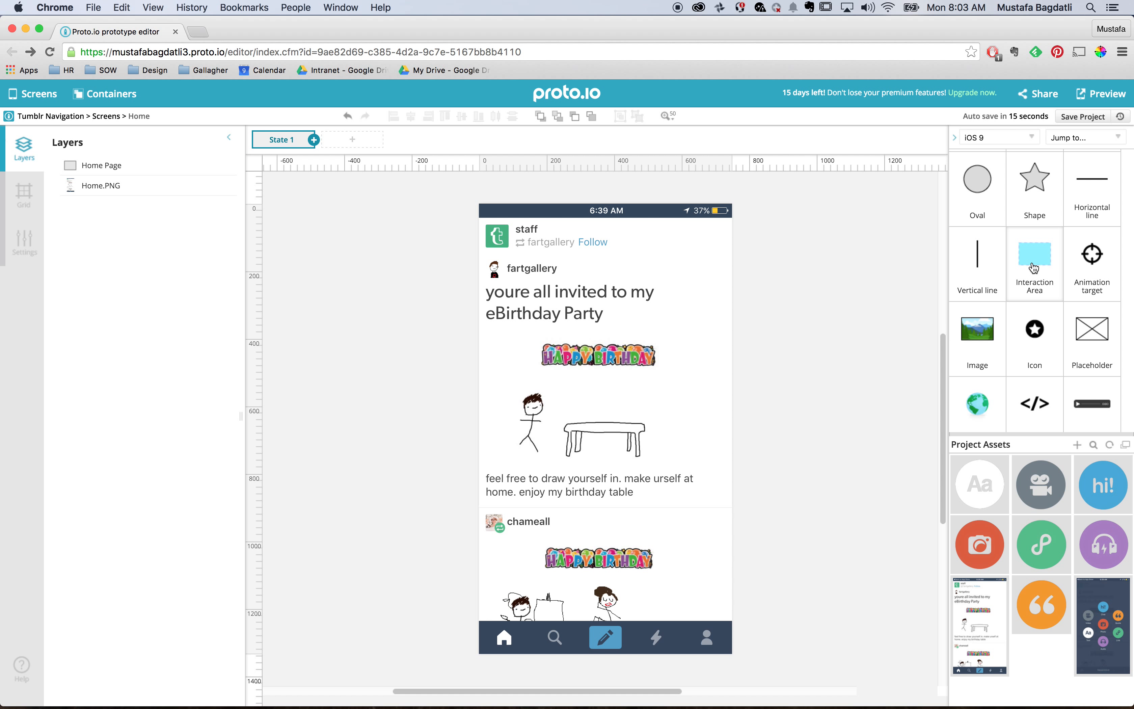
{"action": "mouse_move", "coordinate": [1044, 262]}
{"action": "left_mouse_down"}
{"action": "mouse_move", "coordinate": [649, 473]}
{"action": "mouse_move", "coordinate": [606, 654]}
{"action": "left_mouse_up"}
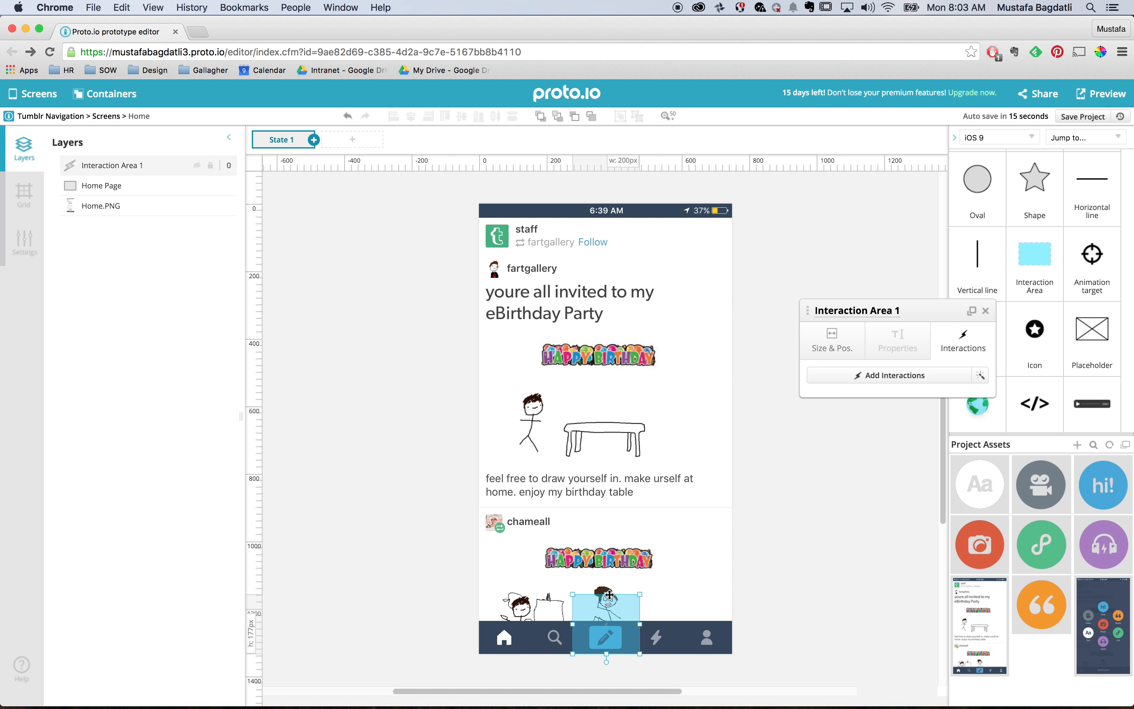
{"action": "left_click_drag", "start_coordinate": [607, 593], "coordinate": [609, 637]}
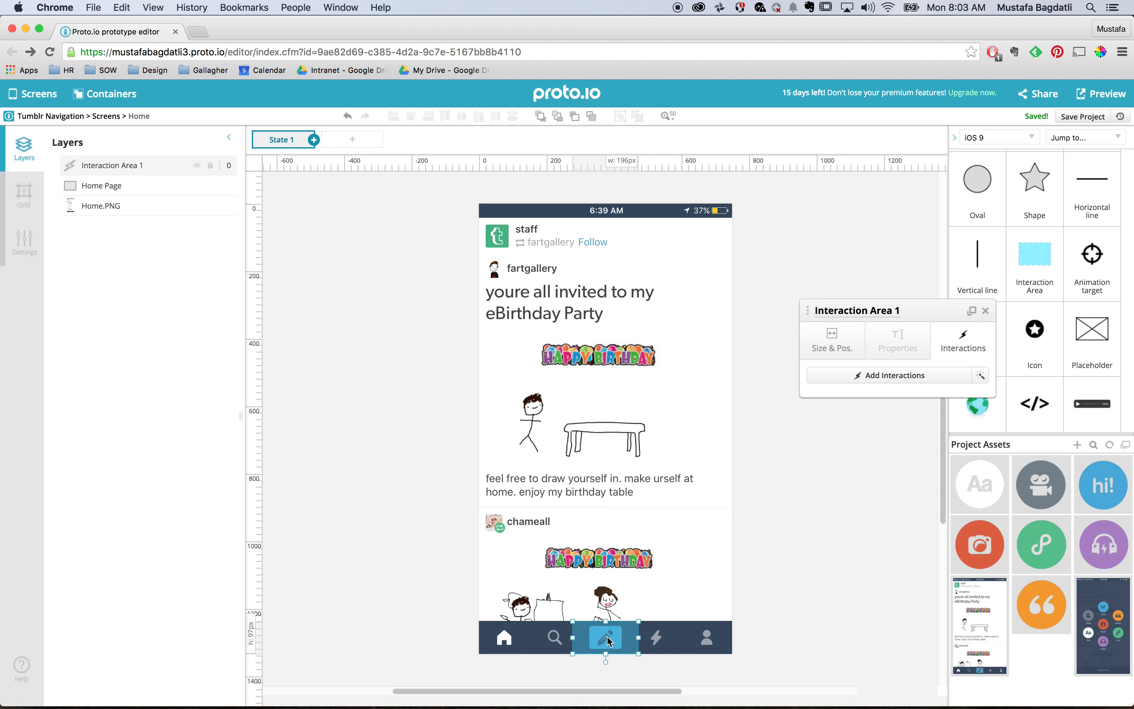
Step: Add and save a tap interaction on the pencil button's area that goes to the Navigation (portrait) screen with no transition
{"action": "left_click", "coordinate": [916, 375]}
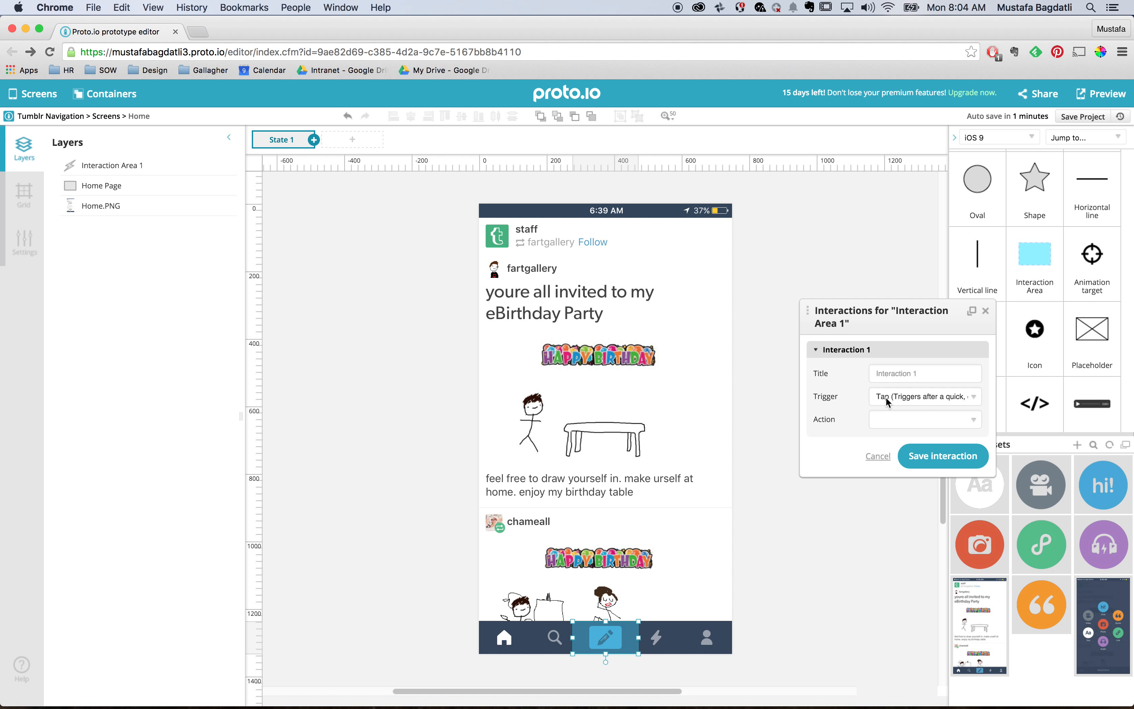
{"action": "left_click", "coordinate": [895, 419]}
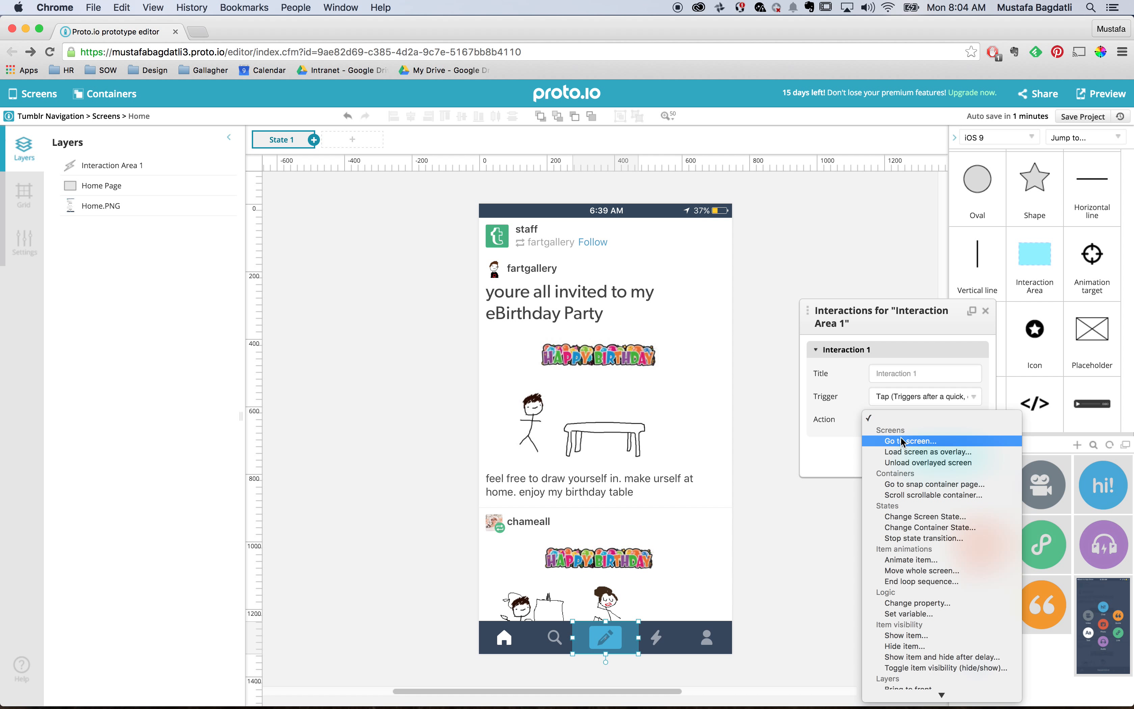
{"action": "left_click", "coordinate": [903, 441]}
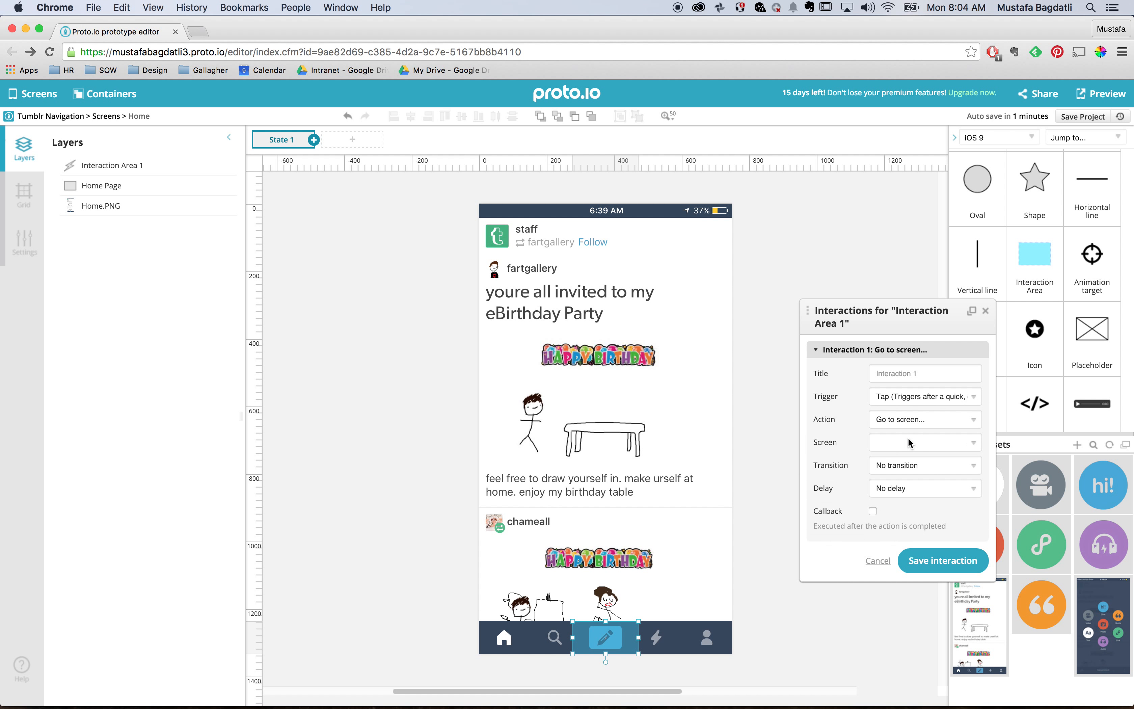
{"action": "left_click", "coordinate": [908, 443]}
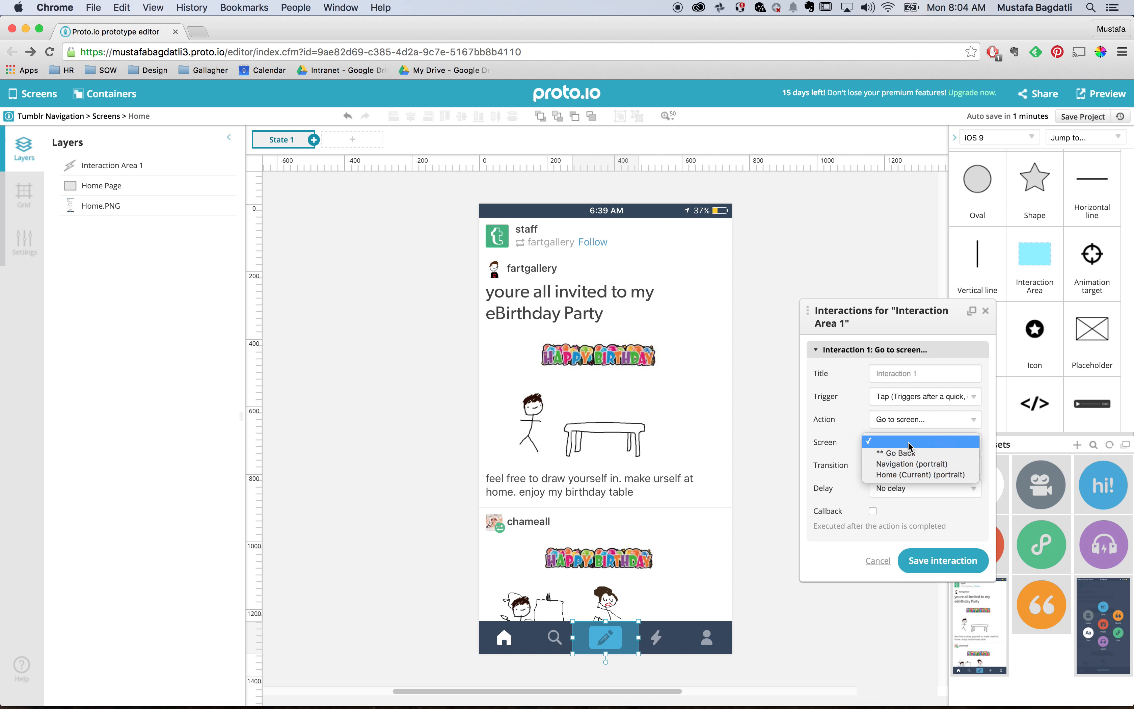
{"action": "left_click", "coordinate": [909, 463]}
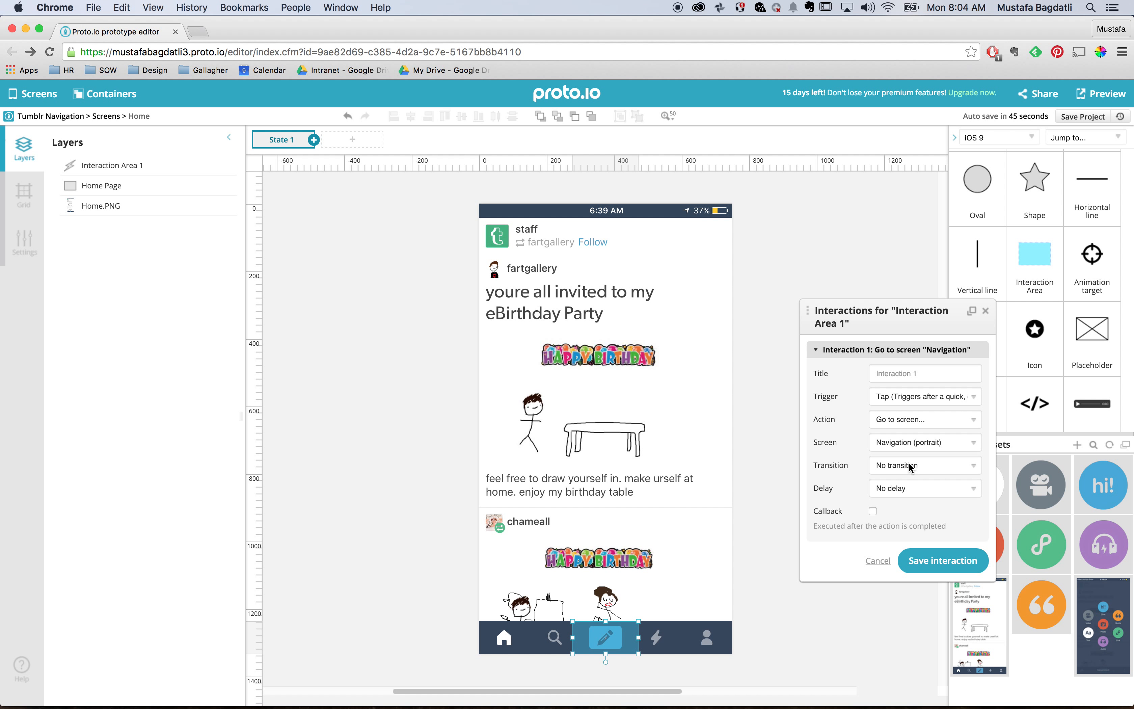
{"action": "left_click", "coordinate": [922, 560]}
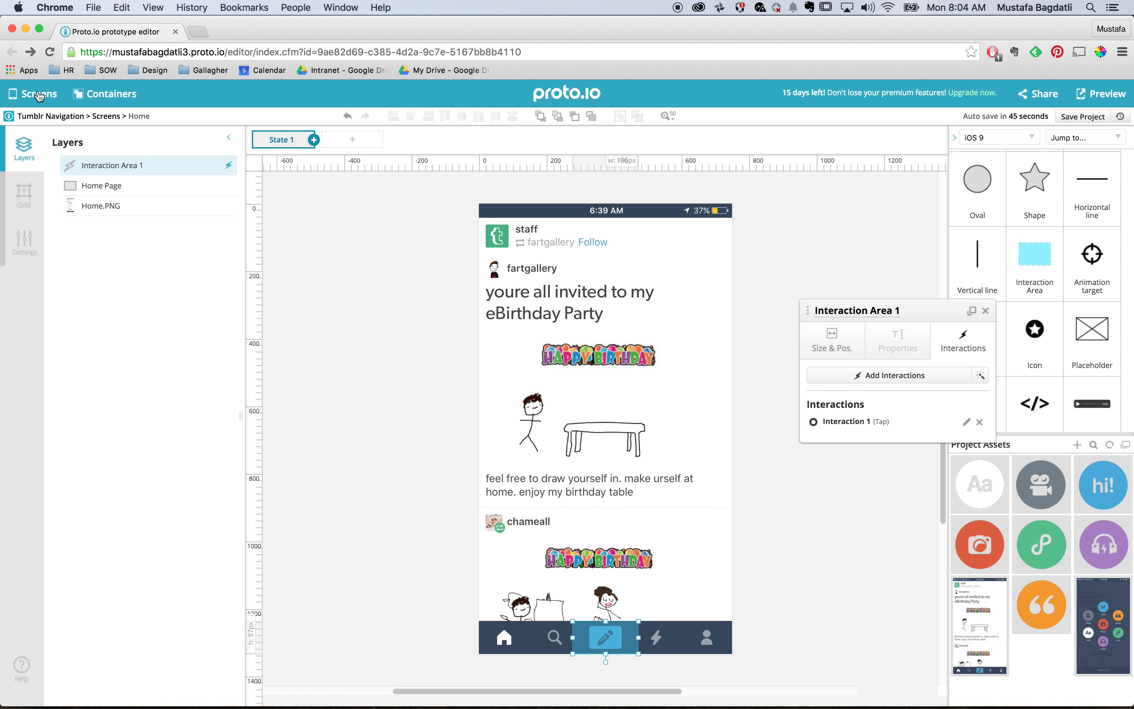
Step: Open the Navigation container and compare the icon layout in State 1 and State 2
{"action": "left_click", "coordinate": [104, 104]}
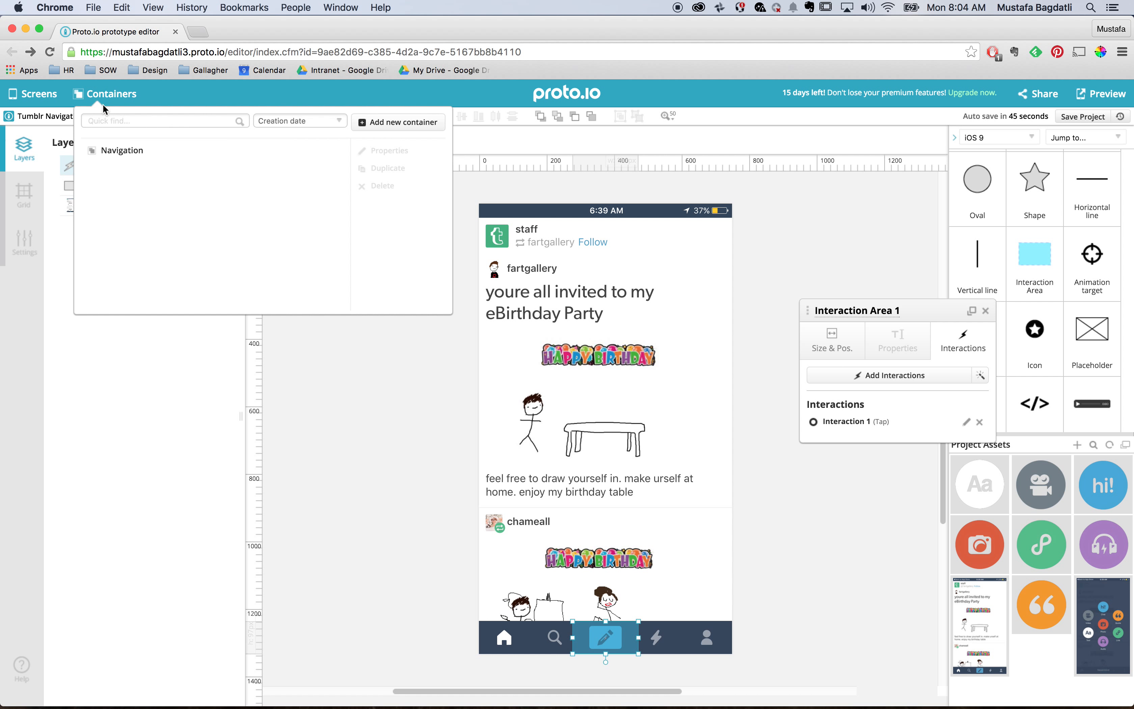
{"action": "left_click", "coordinate": [139, 150]}
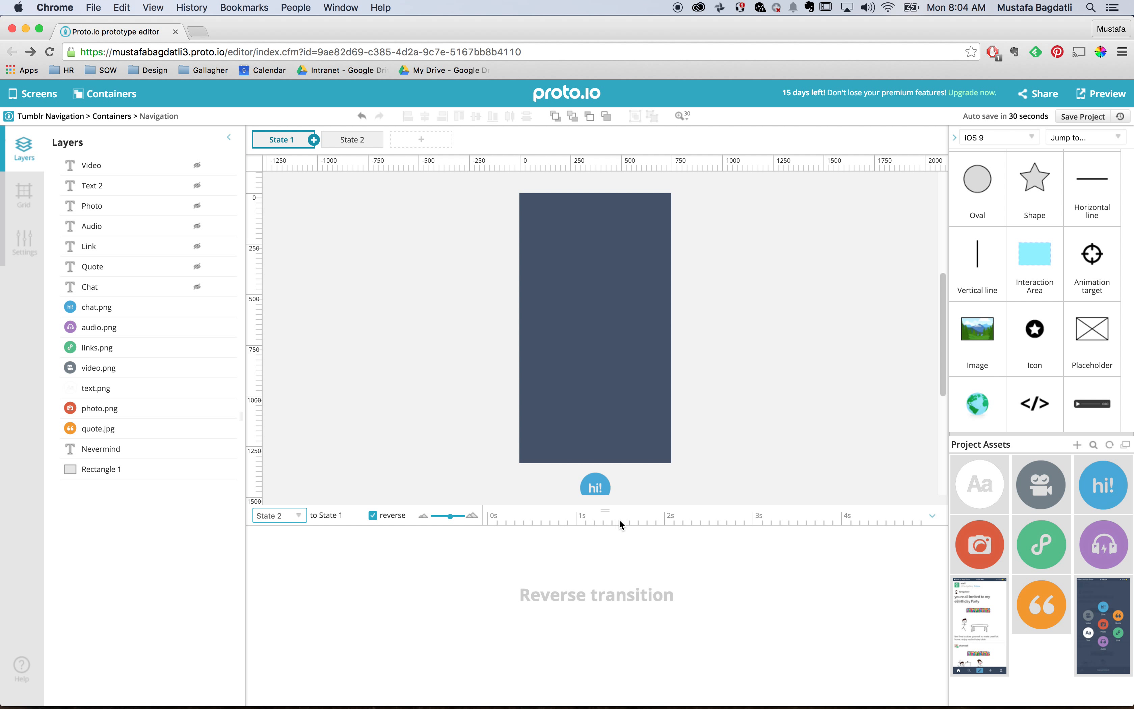
{"action": "left_click_drag", "start_coordinate": [608, 514], "coordinate": [616, 587]}
{"action": "left_click", "coordinate": [607, 451]}
{"action": "scroll", "coordinate": [608, 451], "scroll_direction": "down", "scroll_amount": 5}
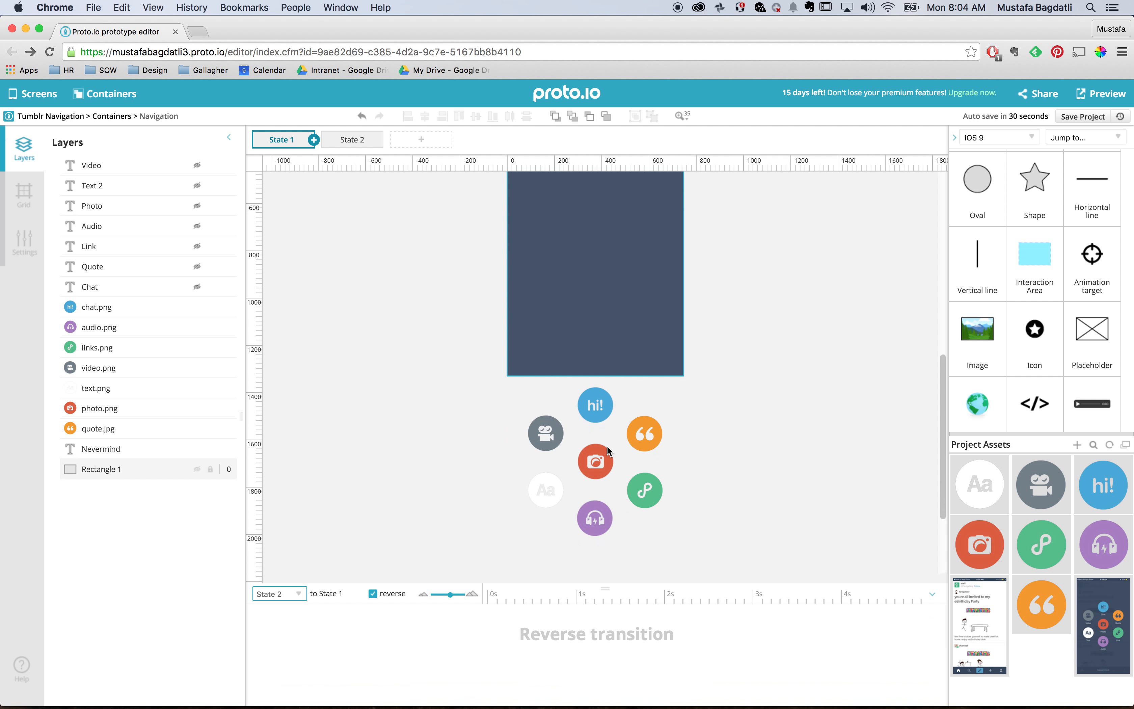
{"action": "scroll", "coordinate": [608, 450], "scroll_direction": "up", "scroll_amount": 3}
{"action": "scroll", "coordinate": [608, 451], "scroll_direction": "down", "scroll_amount": 4}
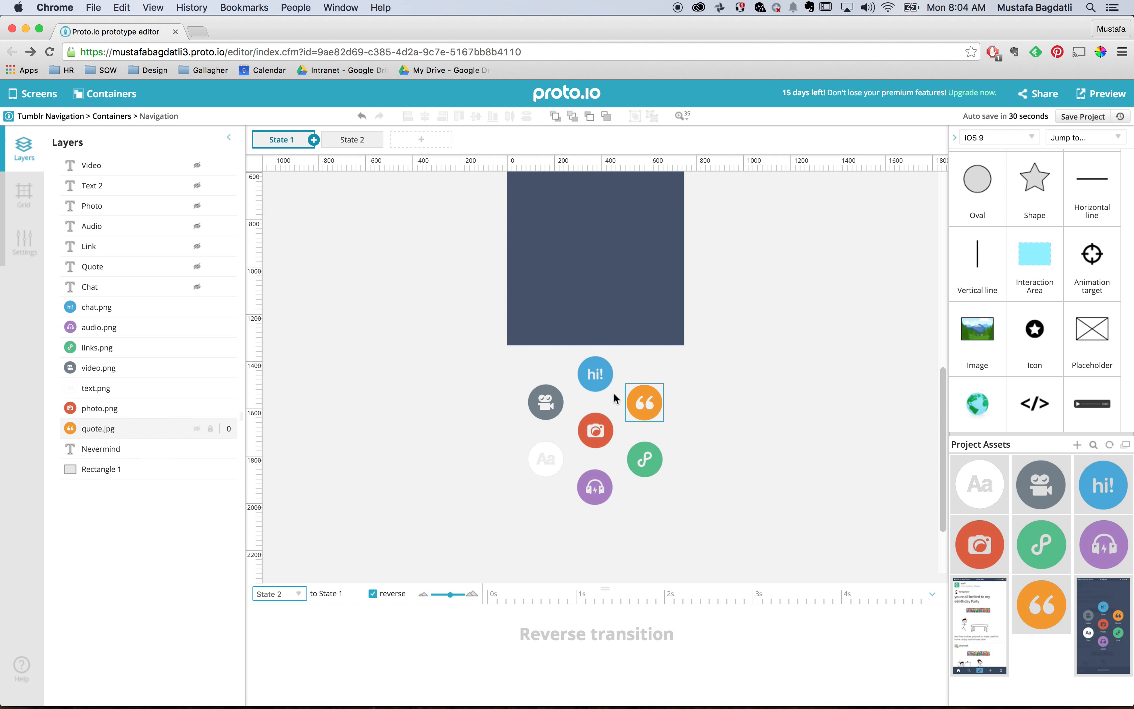
{"action": "scroll", "coordinate": [713, 459], "scroll_direction": "up", "scroll_amount": 4}
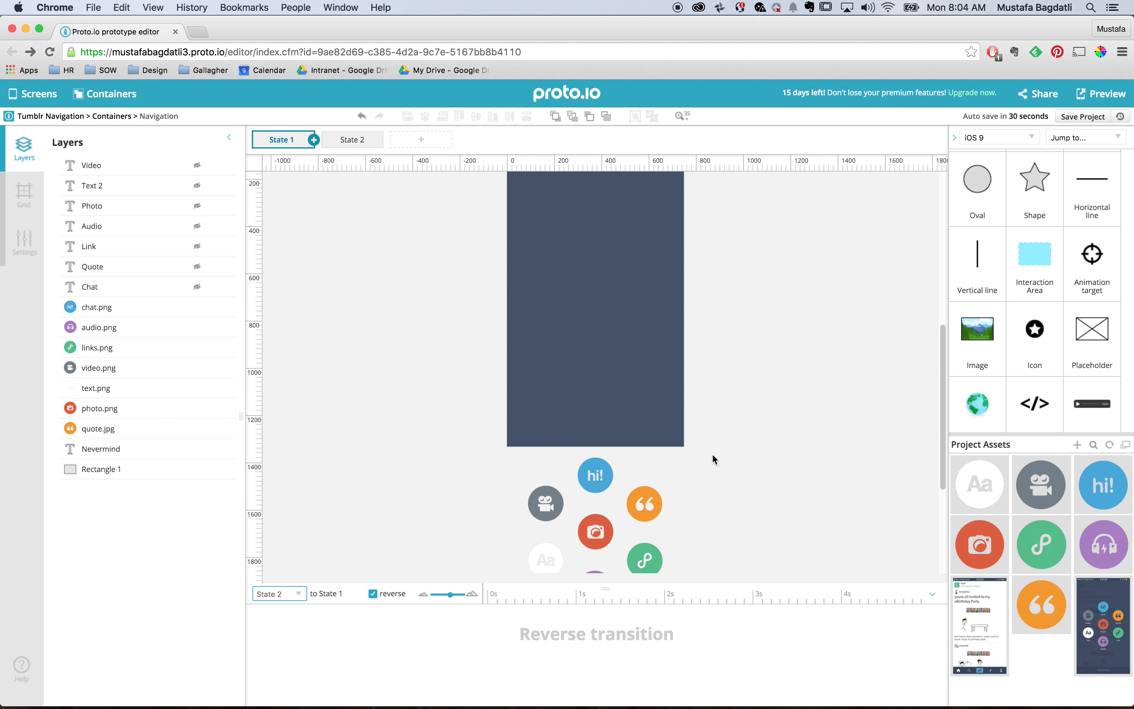
{"action": "left_click", "coordinate": [359, 141]}
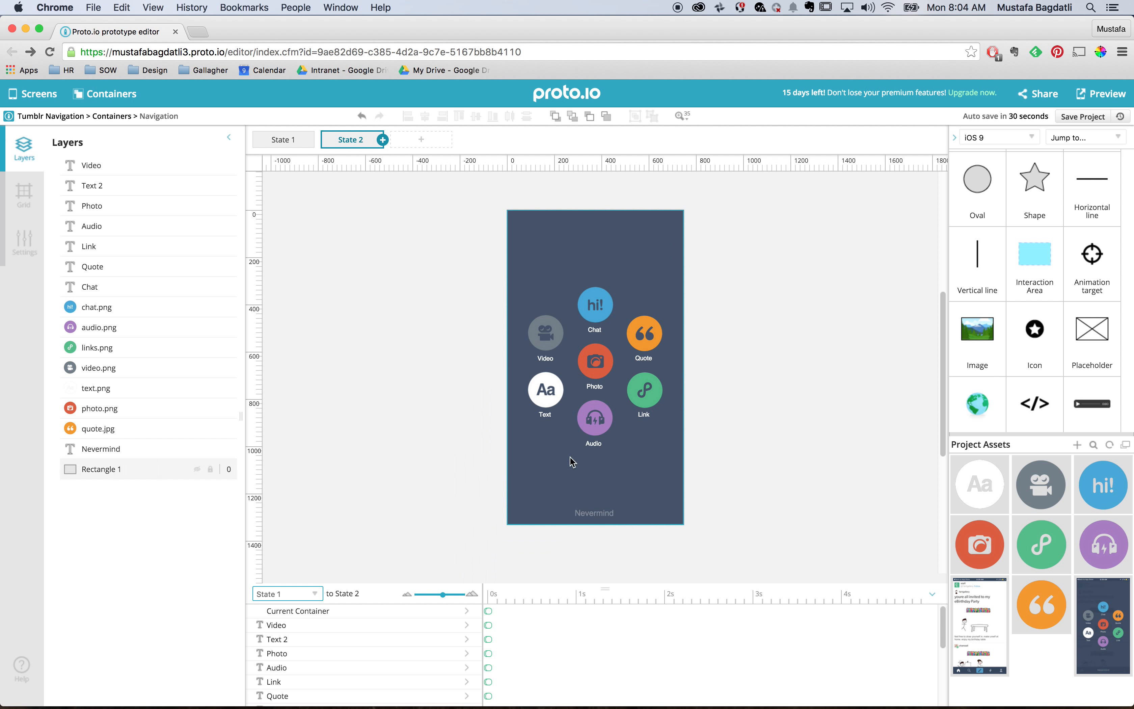
Step: Return to the Home screen and open the pencil area's tap interaction for editing
{"action": "left_click", "coordinate": [29, 97]}
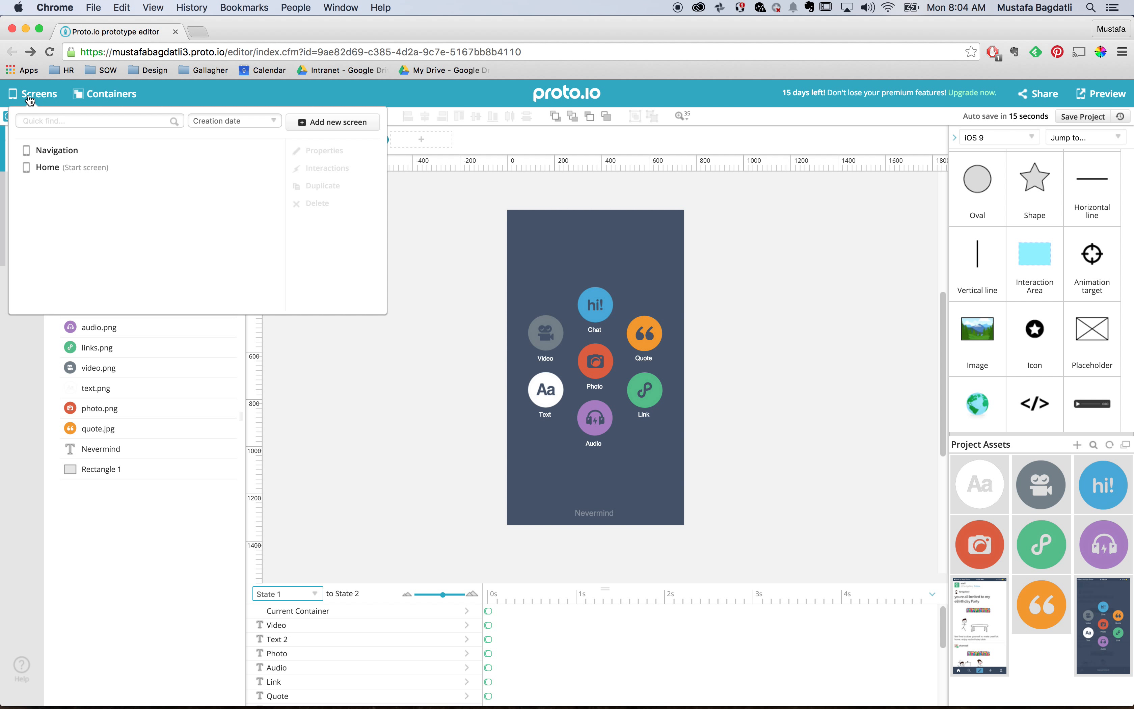
{"action": "left_click", "coordinate": [65, 166]}
{"action": "scroll", "coordinate": [735, 519], "scroll_direction": "down", "scroll_amount": 2}
{"action": "left_click", "coordinate": [609, 602]}
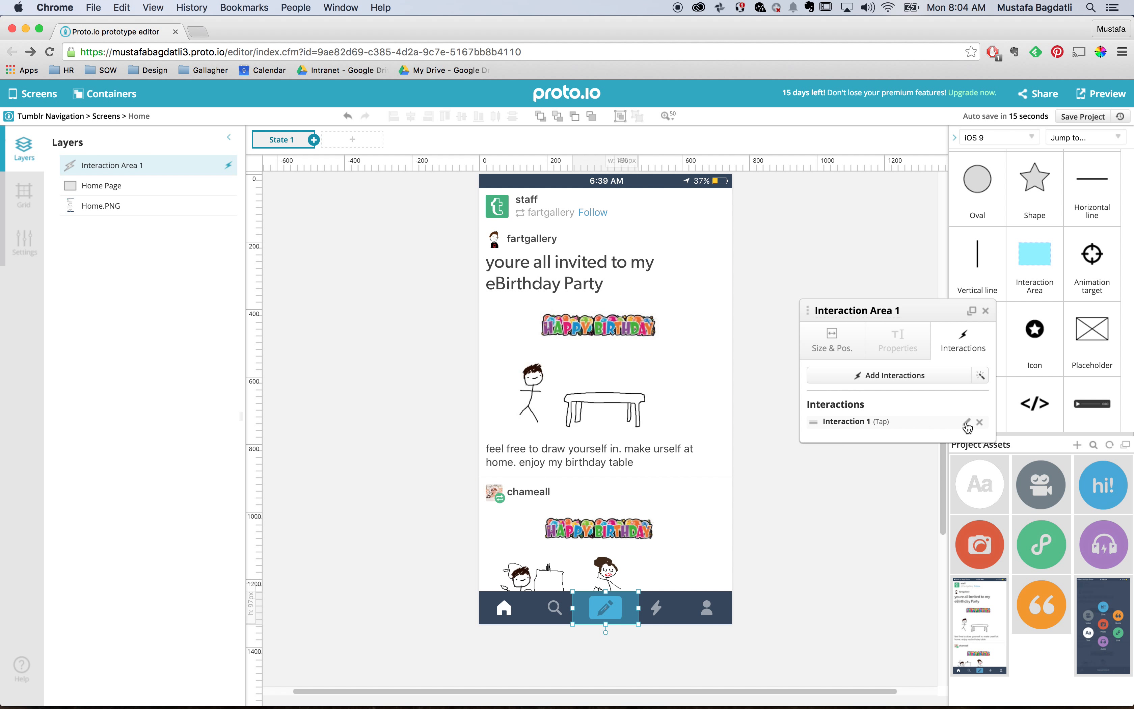
{"action": "left_click", "coordinate": [966, 422]}
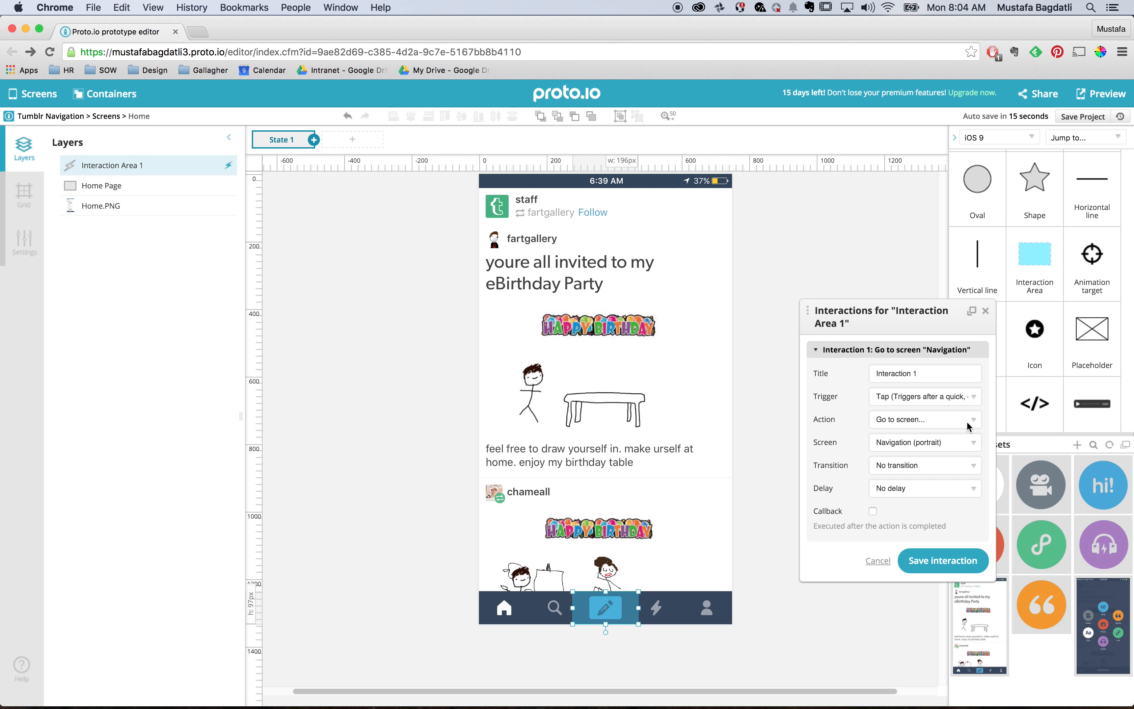
{"action": "left_click", "coordinate": [872, 511]}
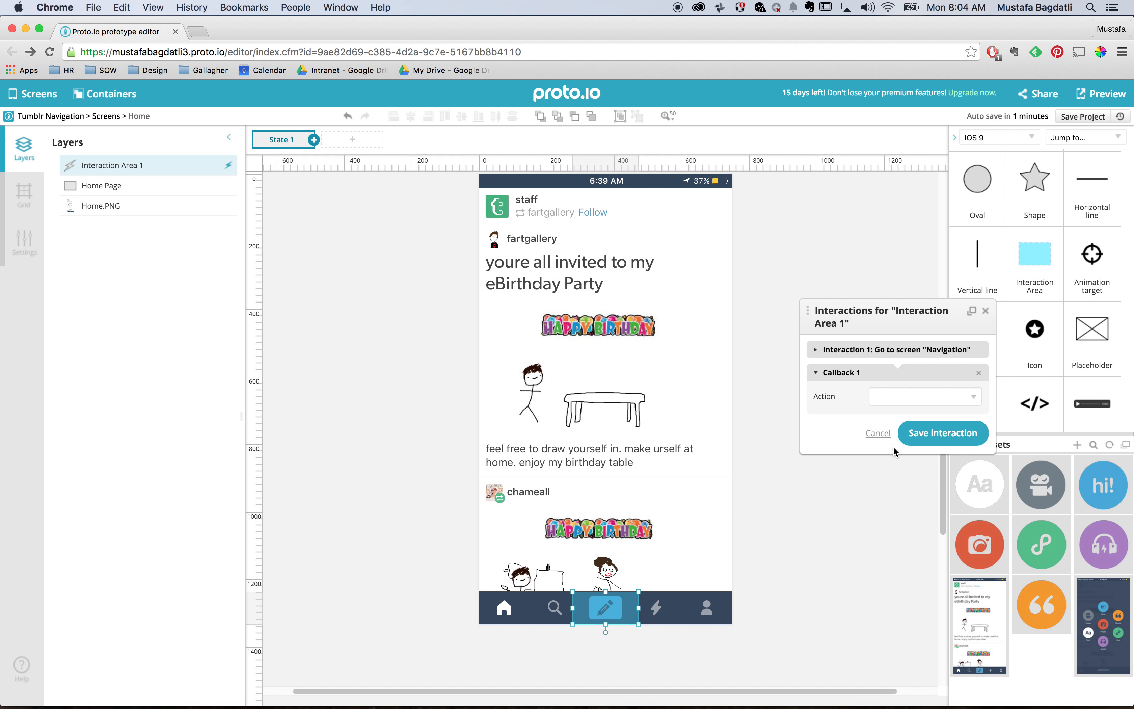
{"action": "left_click", "coordinate": [917, 403]}
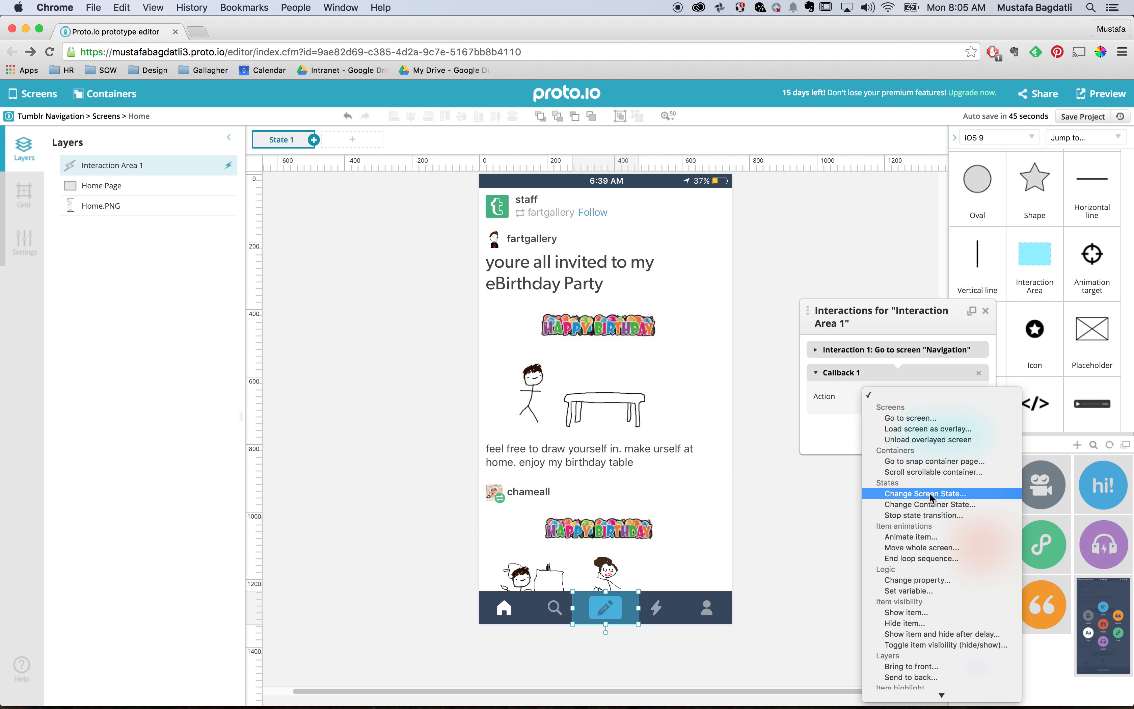
{"action": "left_click", "coordinate": [925, 494]}
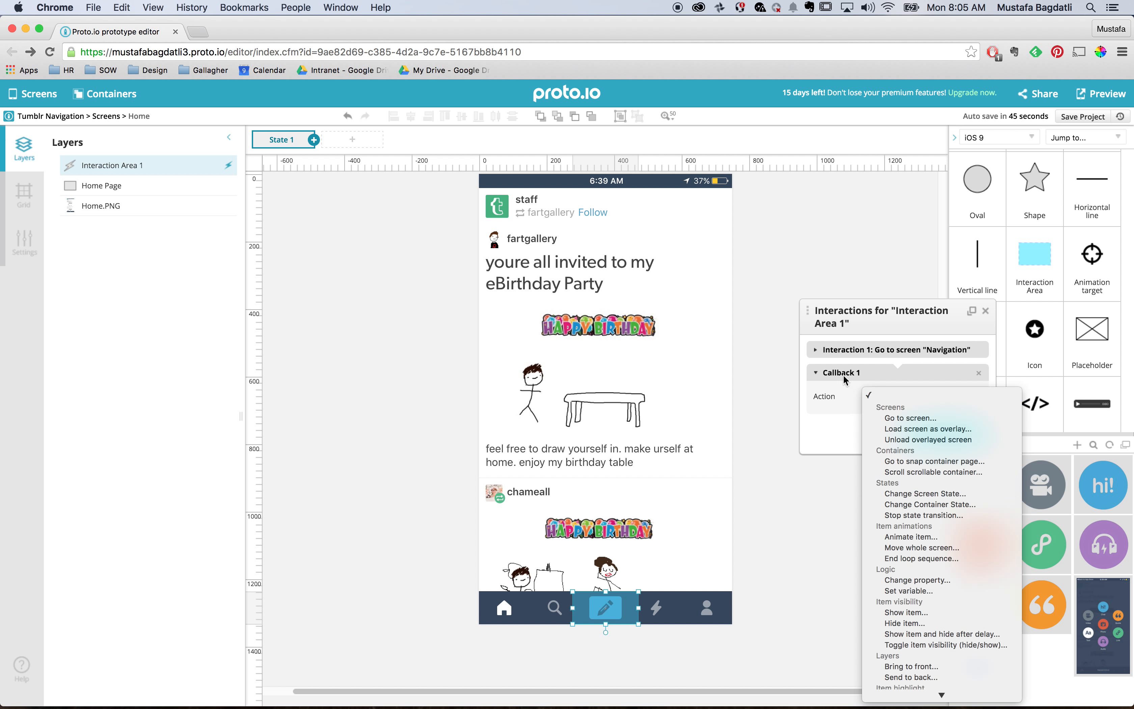
{"action": "left_click", "coordinate": [979, 373]}
{"action": "left_click", "coordinate": [894, 357]}
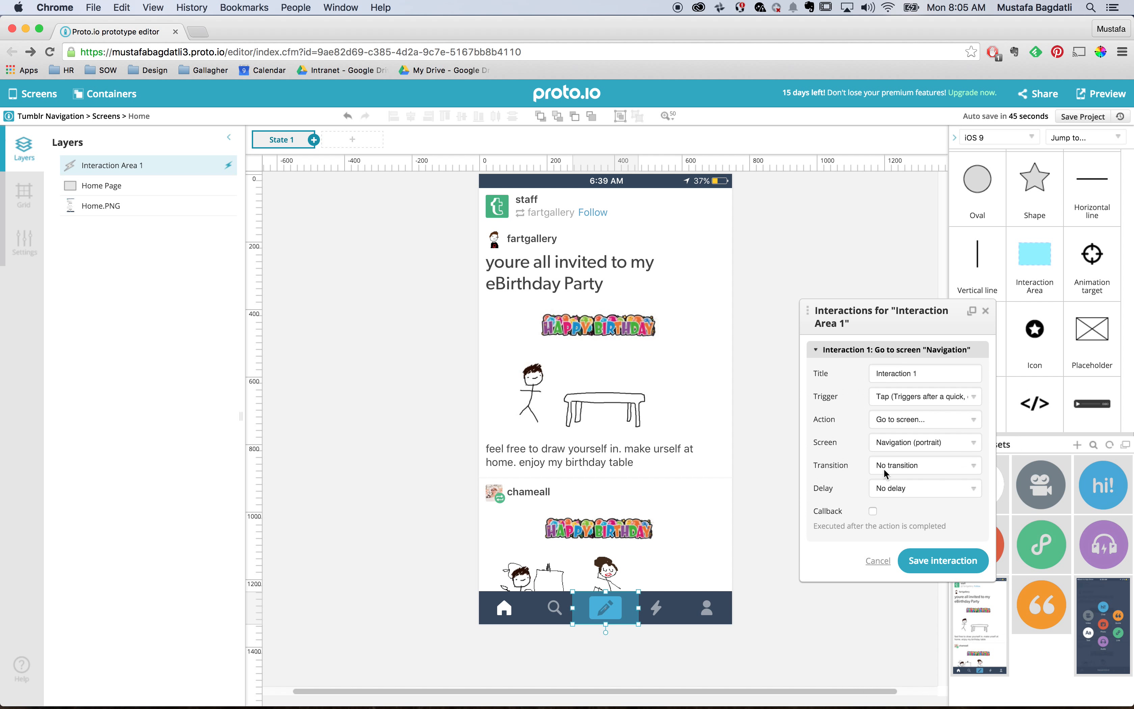
Step: Add a callback that changes the Navigation container on the Navigation (portrait) screen to State 2, and save the interaction
{"action": "left_click", "coordinate": [872, 512]}
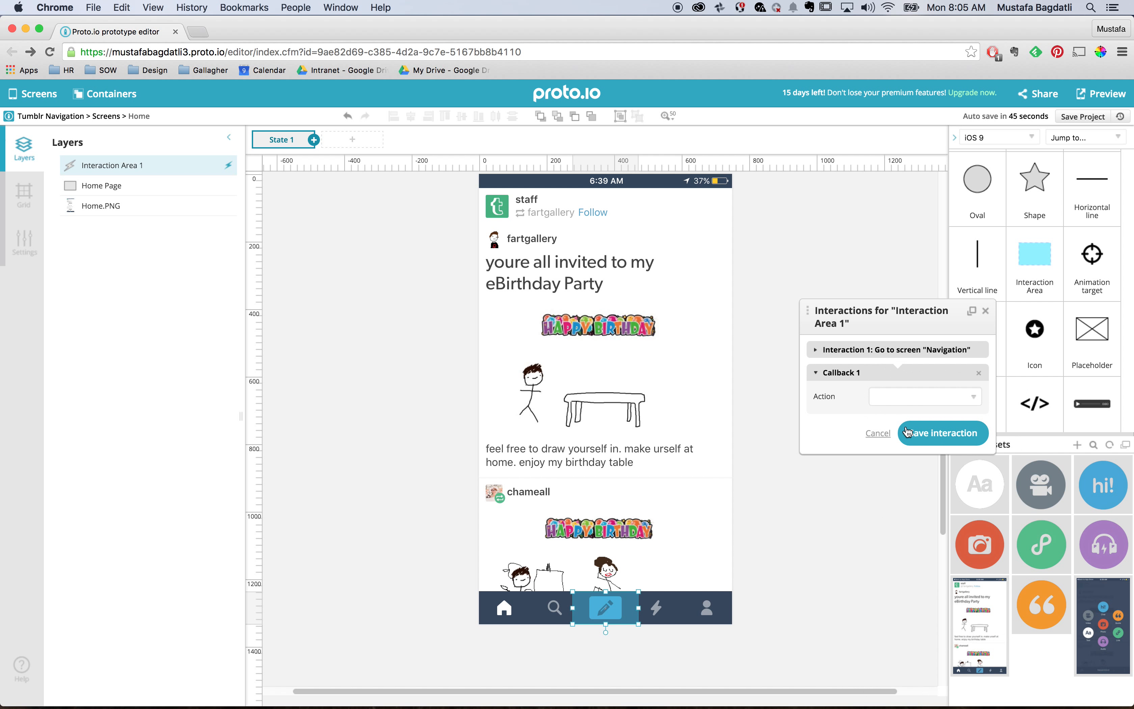
{"action": "left_click", "coordinate": [916, 398]}
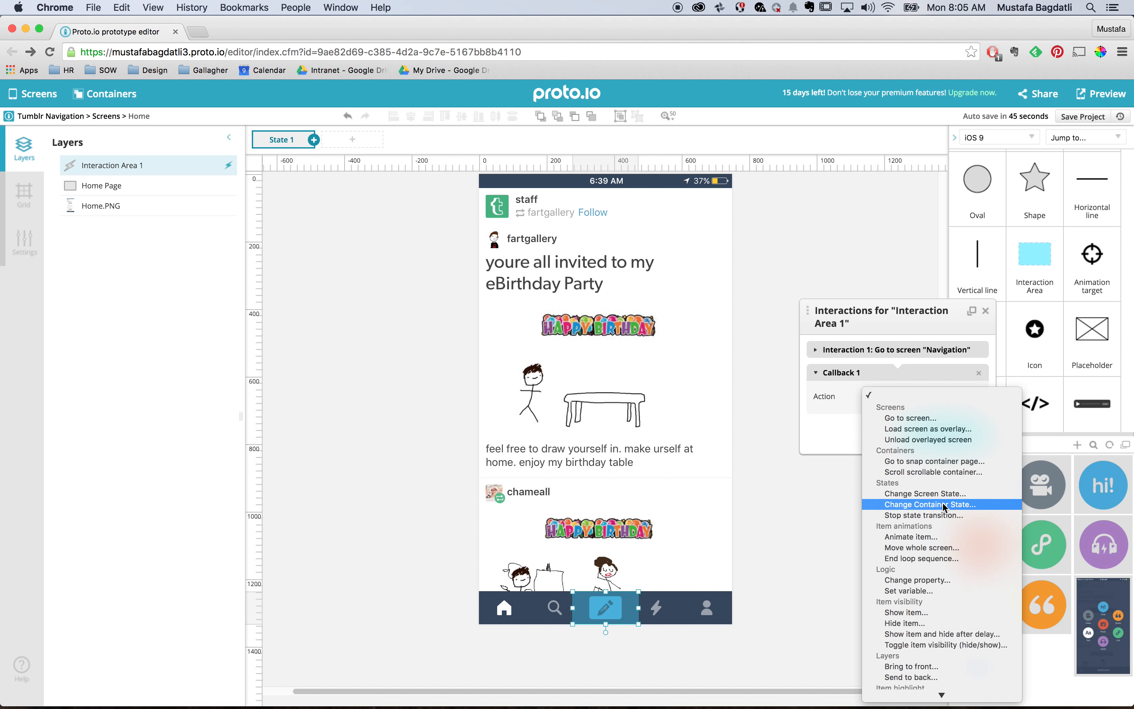
{"action": "left_click", "coordinate": [937, 504]}
{"action": "left_click", "coordinate": [911, 413]}
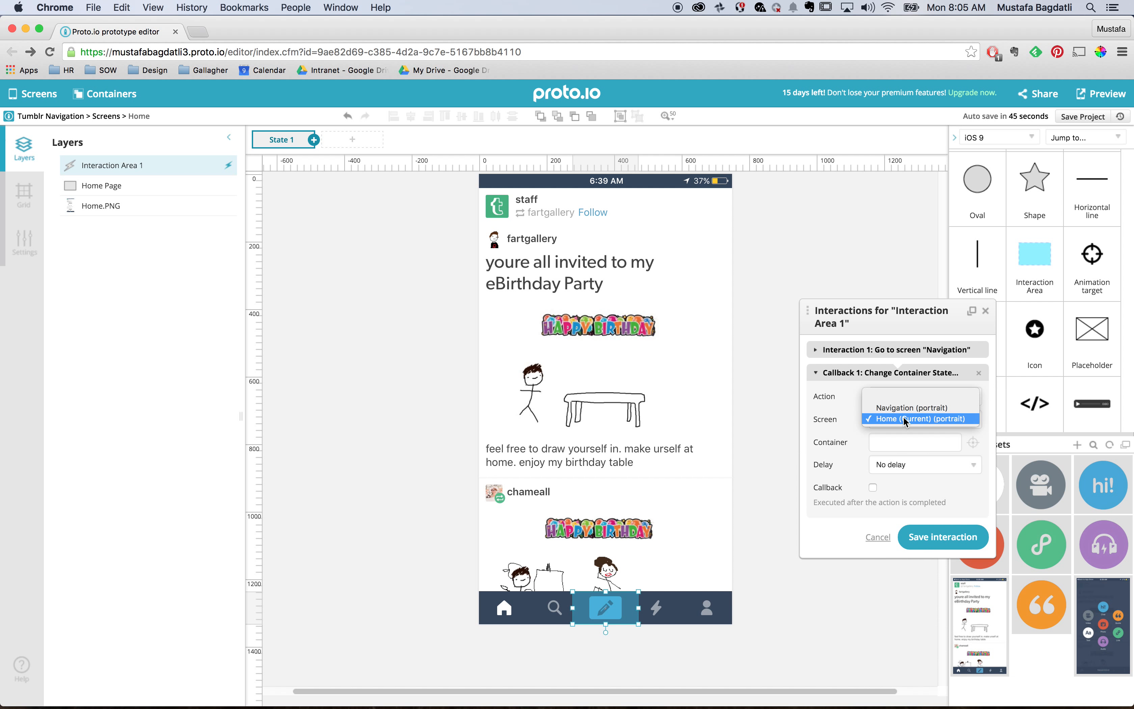
{"action": "left_click", "coordinate": [909, 408]}
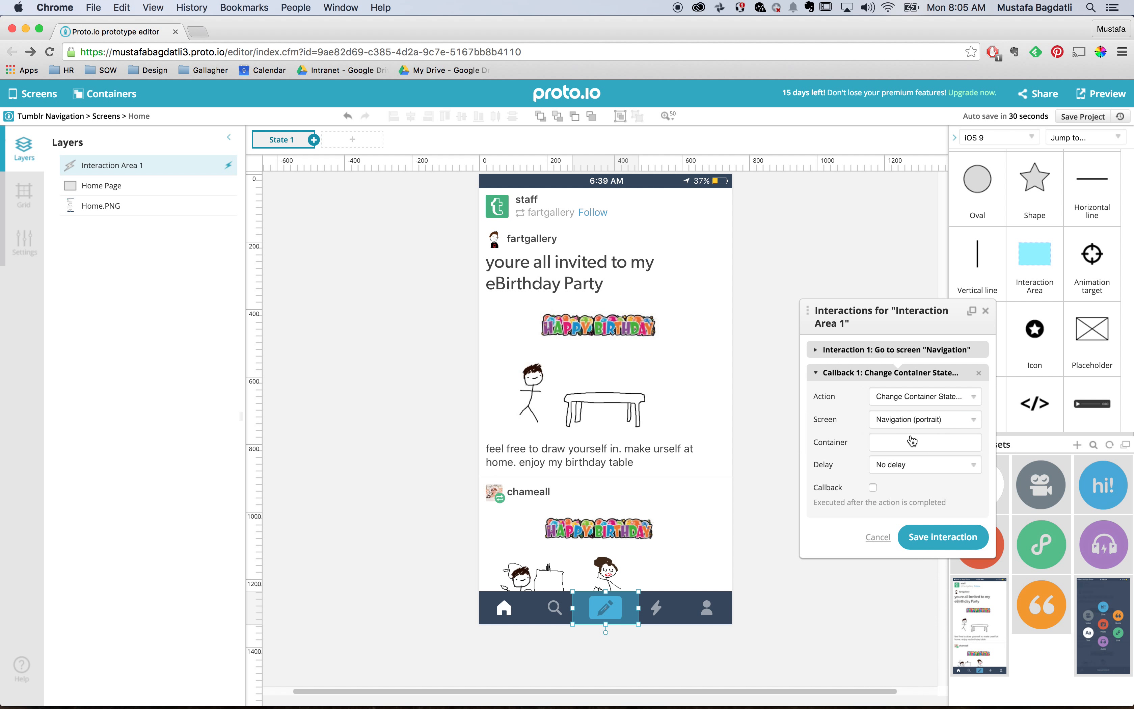
{"action": "left_click", "coordinate": [913, 446]}
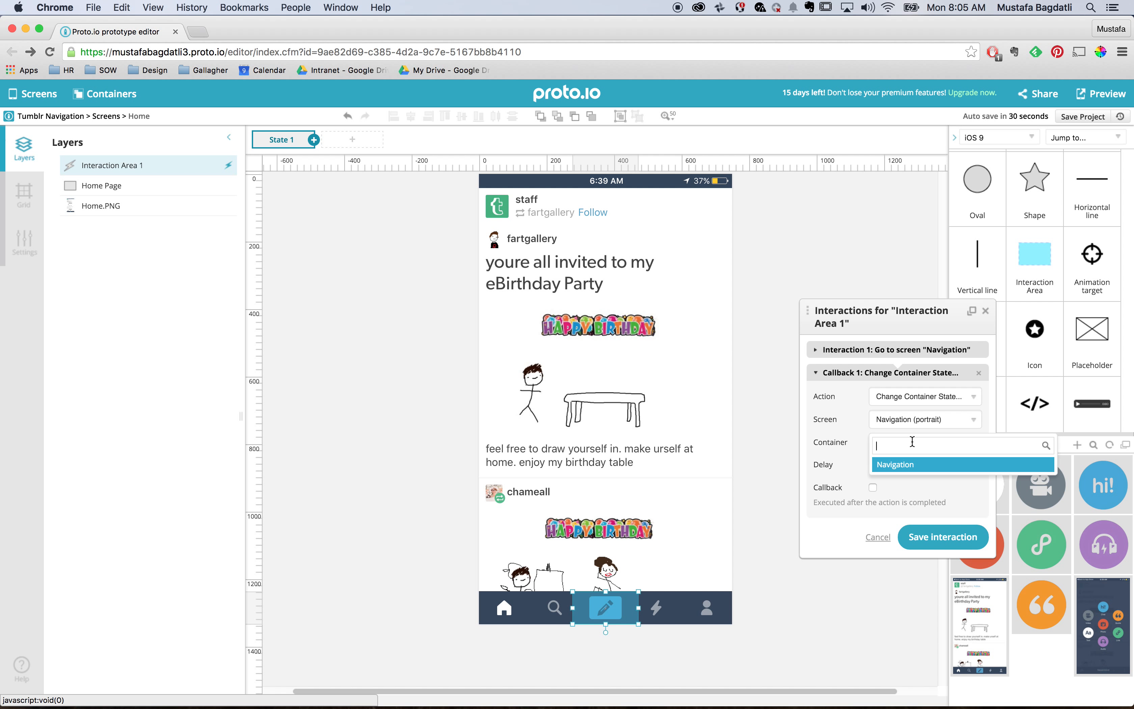
{"action": "left_click", "coordinate": [916, 463]}
{"action": "left_click", "coordinate": [916, 464]}
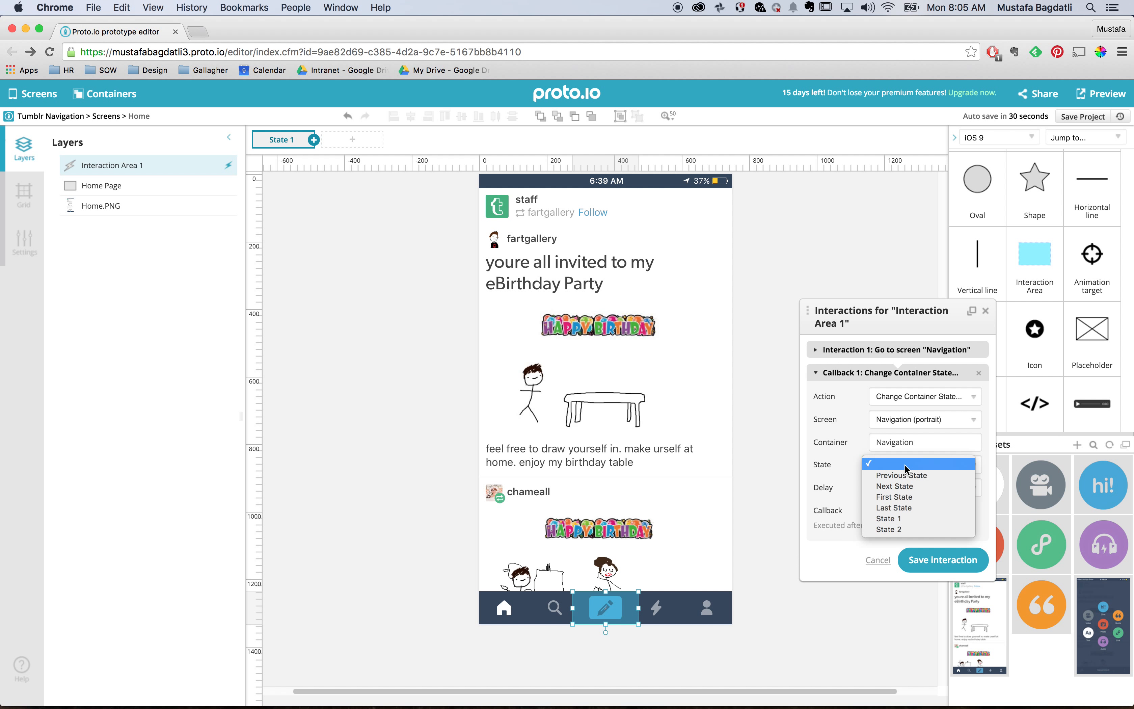
{"action": "left_click", "coordinate": [905, 527]}
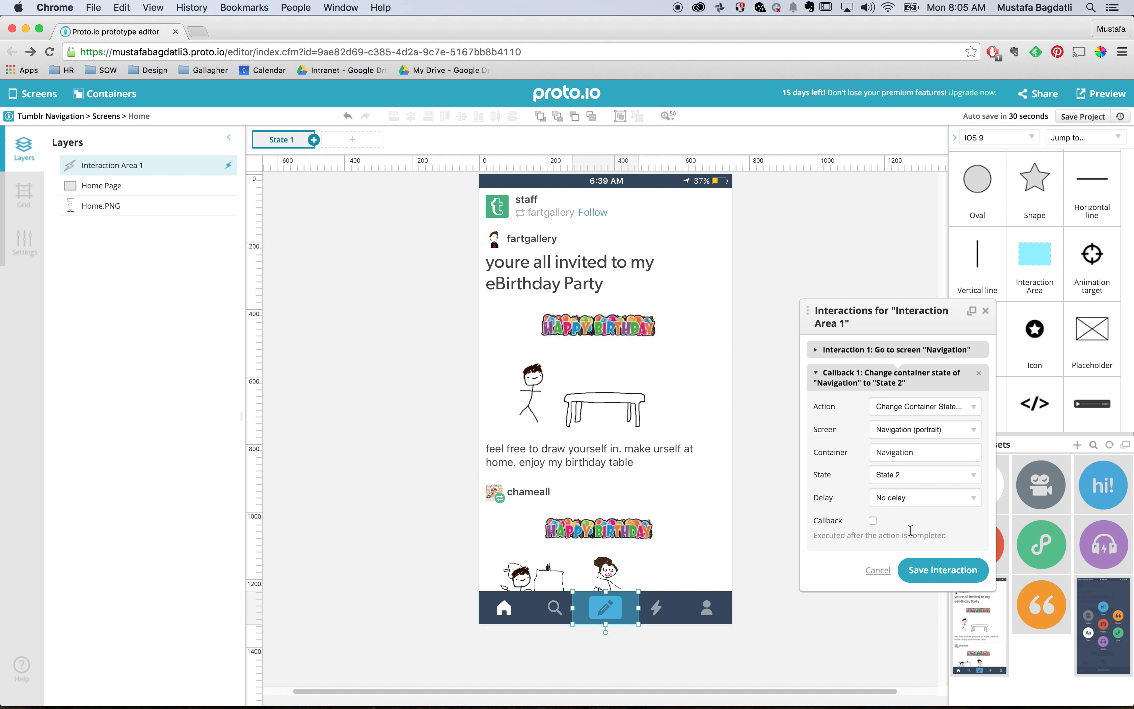
{"action": "left_click", "coordinate": [929, 571]}
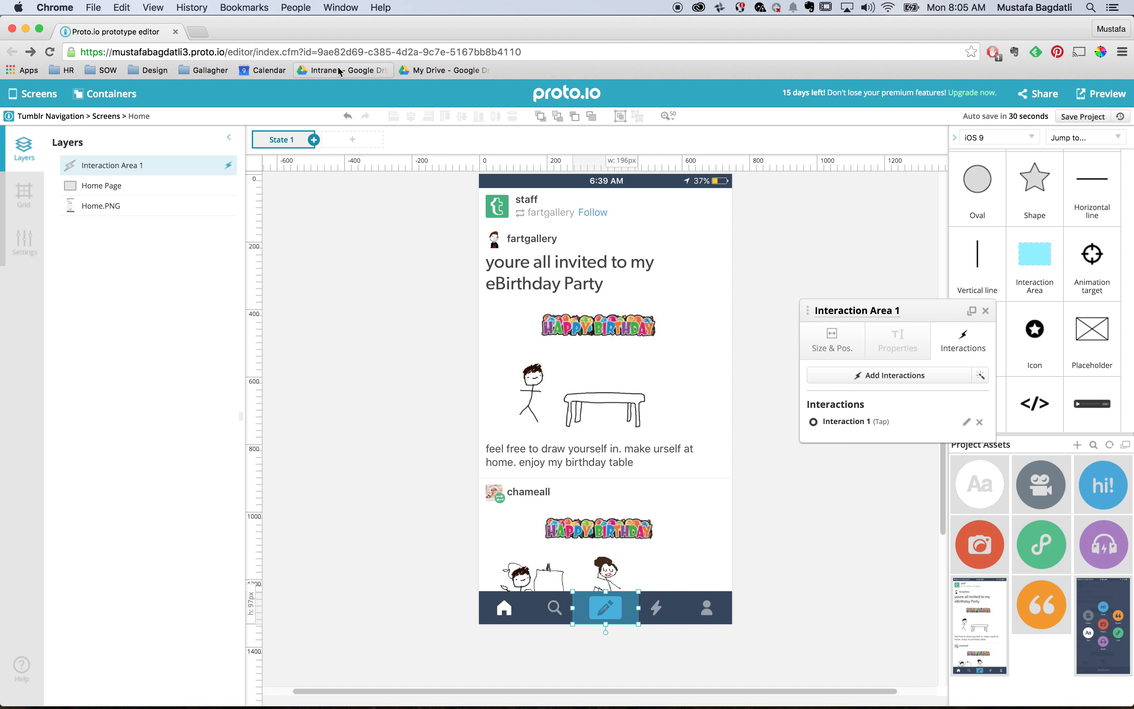
Step: Open the Navigation screen and select the Navigation container placed on it
{"action": "left_click", "coordinate": [103, 94]}
{"action": "left_click", "coordinate": [39, 94]}
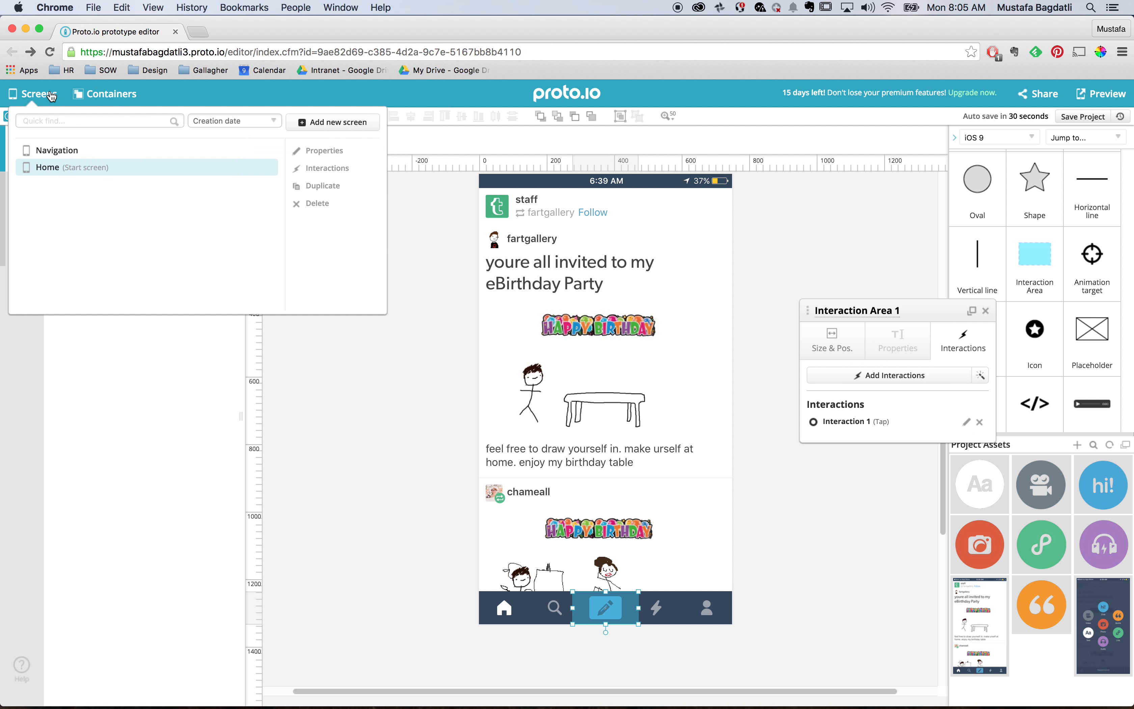
{"action": "left_click", "coordinate": [58, 151]}
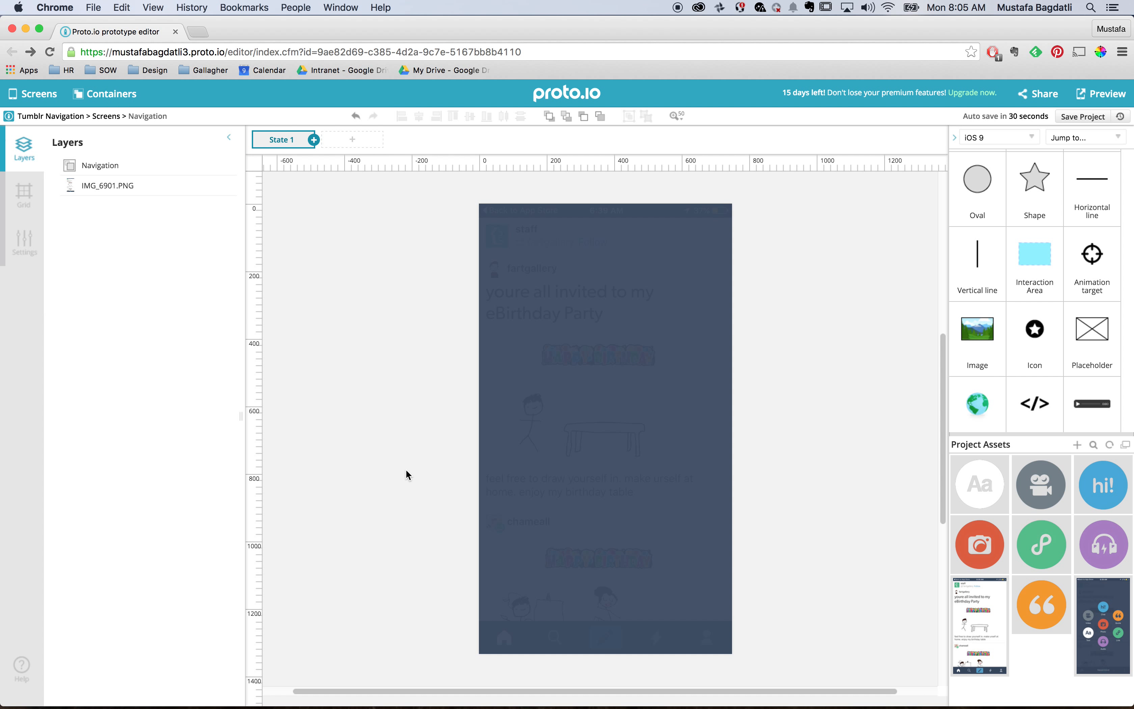
{"action": "mouse_move", "coordinate": [652, 500]}
{"action": "left_mouse_down"}
{"action": "mouse_move", "coordinate": [726, 500]}
{"action": "mouse_move", "coordinate": [651, 496]}
{"action": "left_mouse_up"}
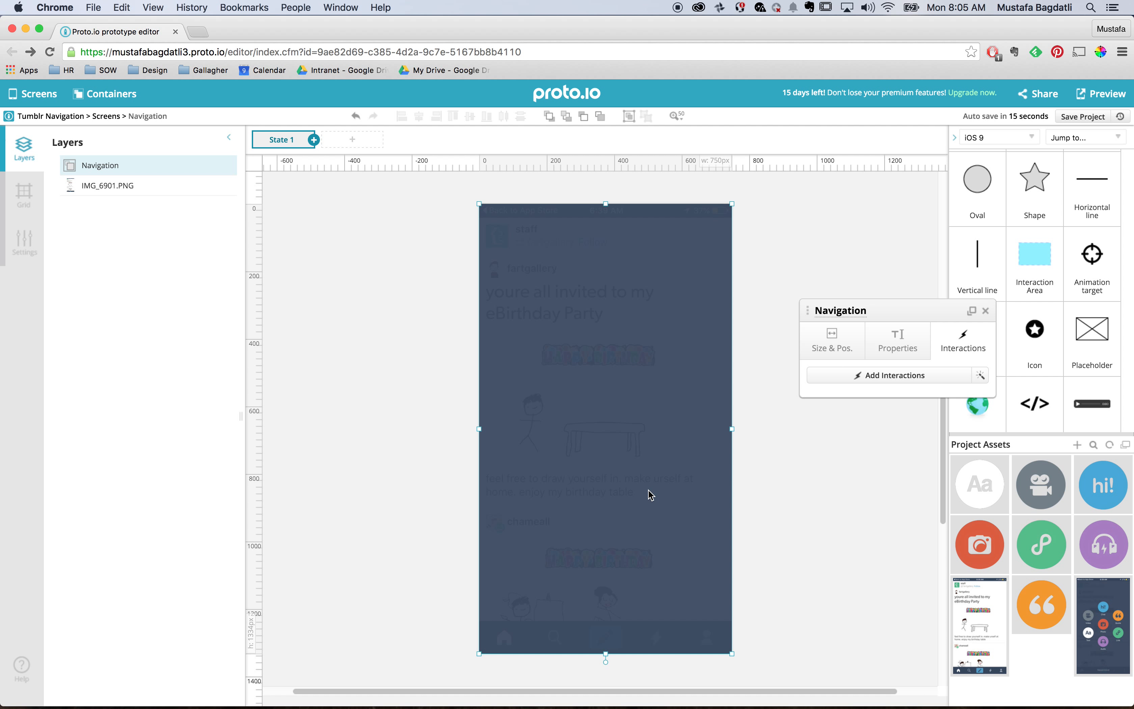
Step: Open the Navigation container for editing and check State 1's transition by turning reverse off and back on
{"action": "left_click", "coordinate": [34, 95]}
{"action": "left_click", "coordinate": [111, 95]}
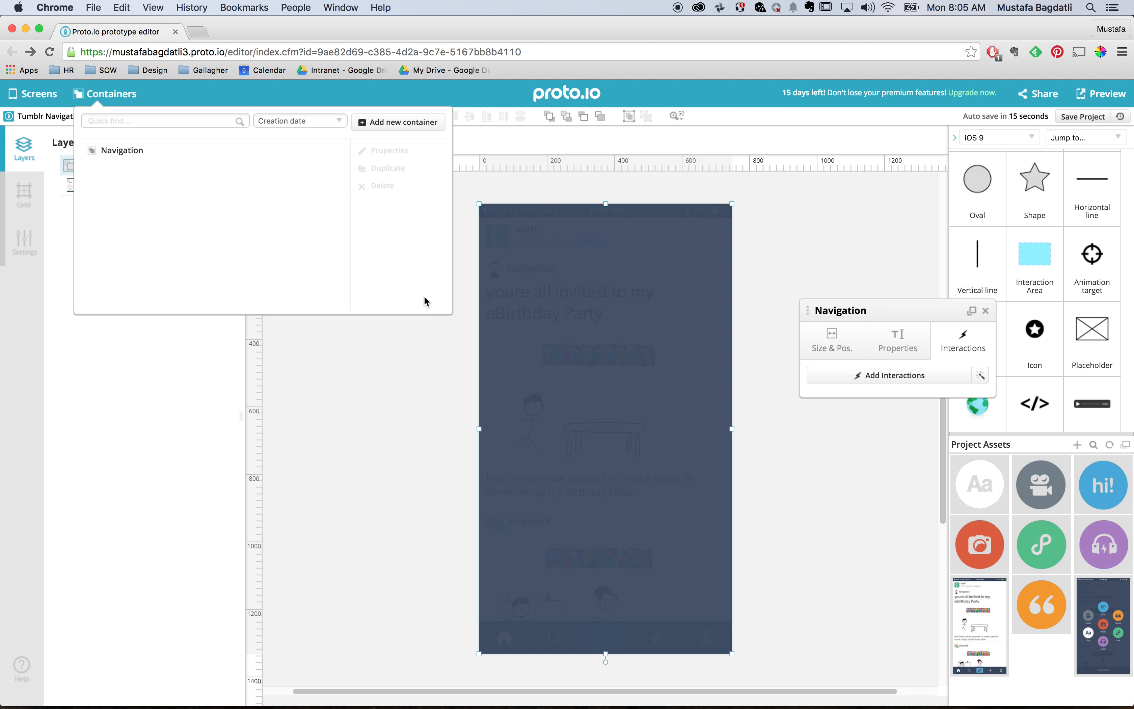
{"action": "double_click", "coordinate": [599, 380]}
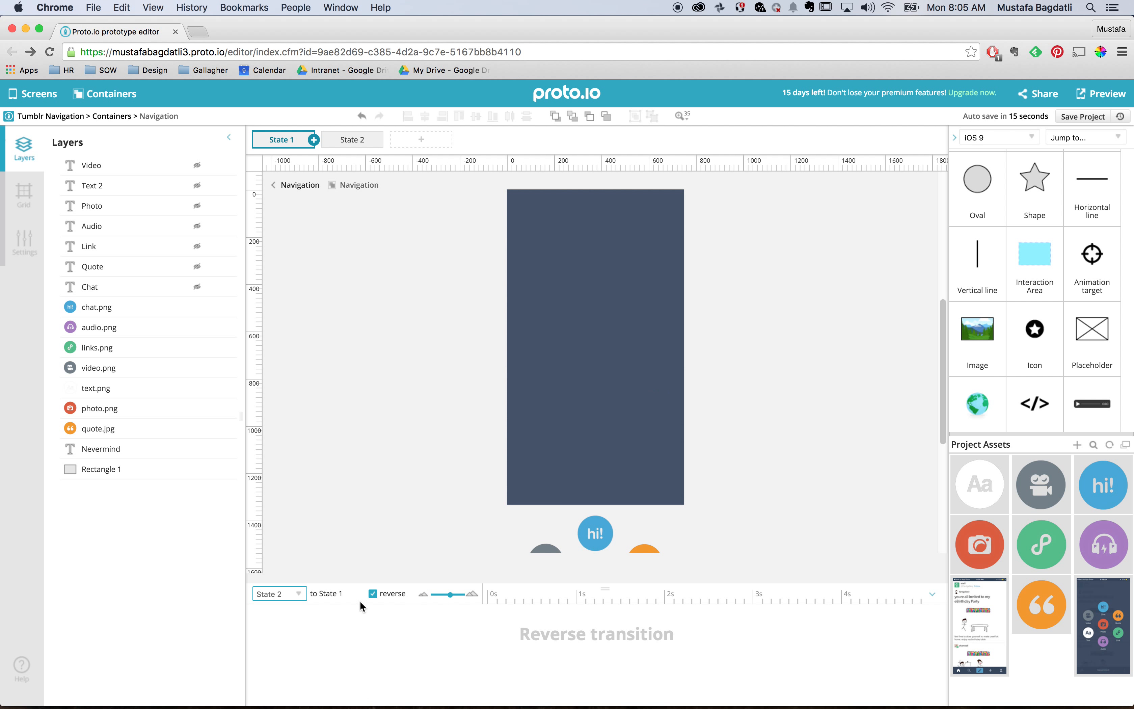
{"action": "left_click", "coordinate": [373, 593]}
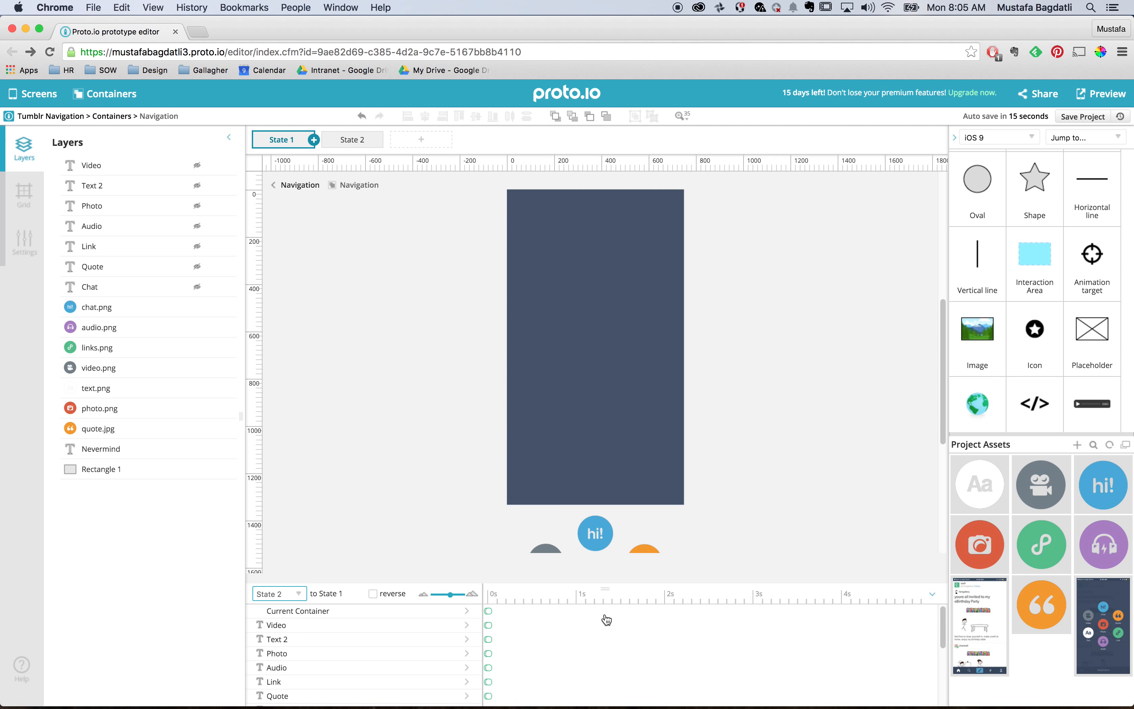
{"action": "left_click", "coordinate": [374, 594]}
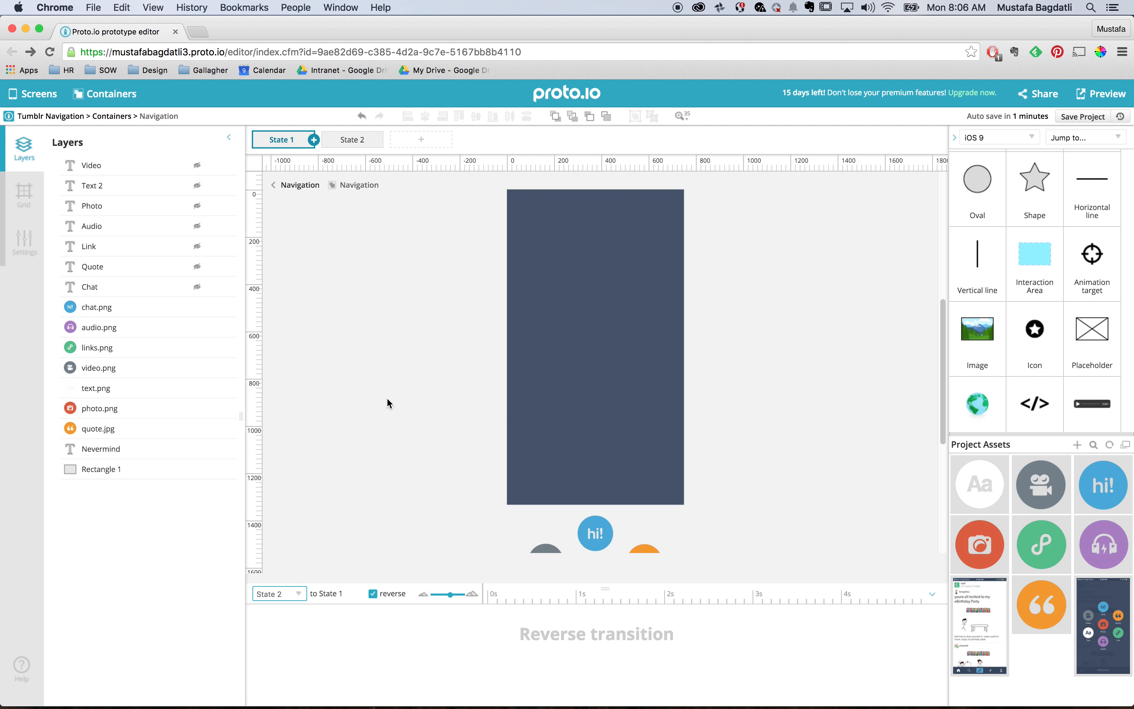
Step: Switch the Navigation container to State 2 and enlarge the State 1 to State 2 timeline
{"action": "left_click", "coordinate": [354, 139]}
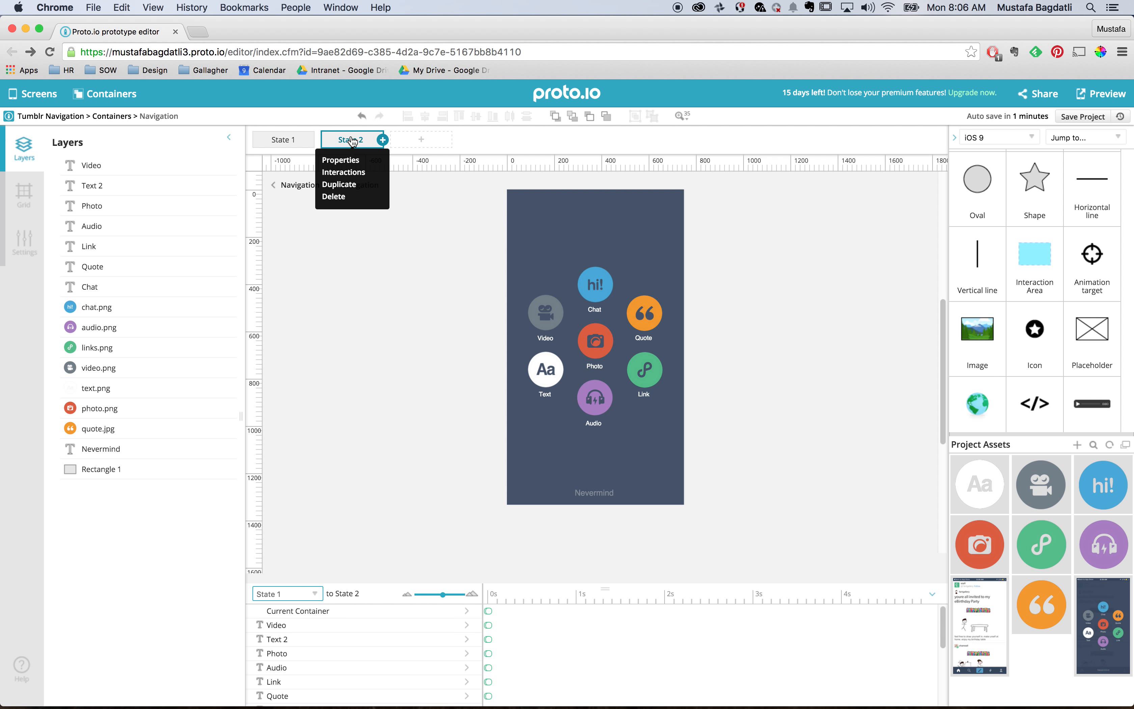
{"action": "left_click", "coordinate": [557, 546]}
{"action": "left_click_drag", "start_coordinate": [609, 588], "coordinate": [613, 502]}
Step: Stretch the chat.png icon's State 1 to State 2 transition to a duration of 1 second
{"action": "left_click", "coordinate": [357, 539]}
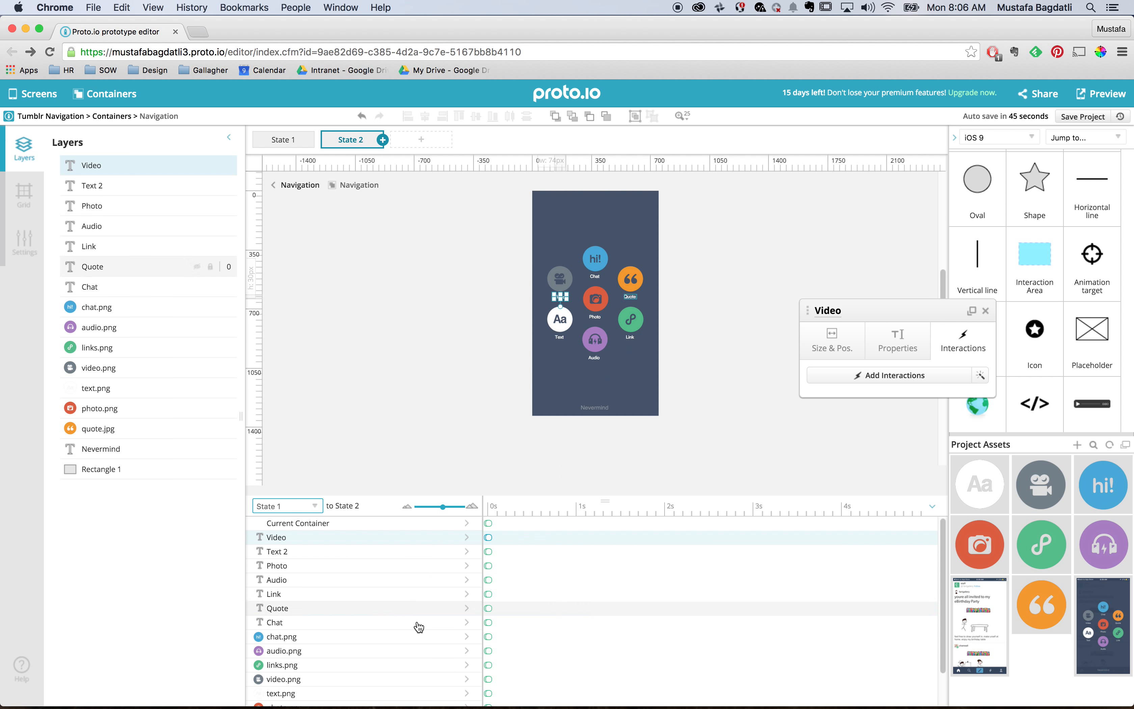
{"action": "scroll", "coordinate": [403, 605], "scroll_direction": "down", "scroll_amount": 3}
{"action": "left_click", "coordinate": [393, 605]}
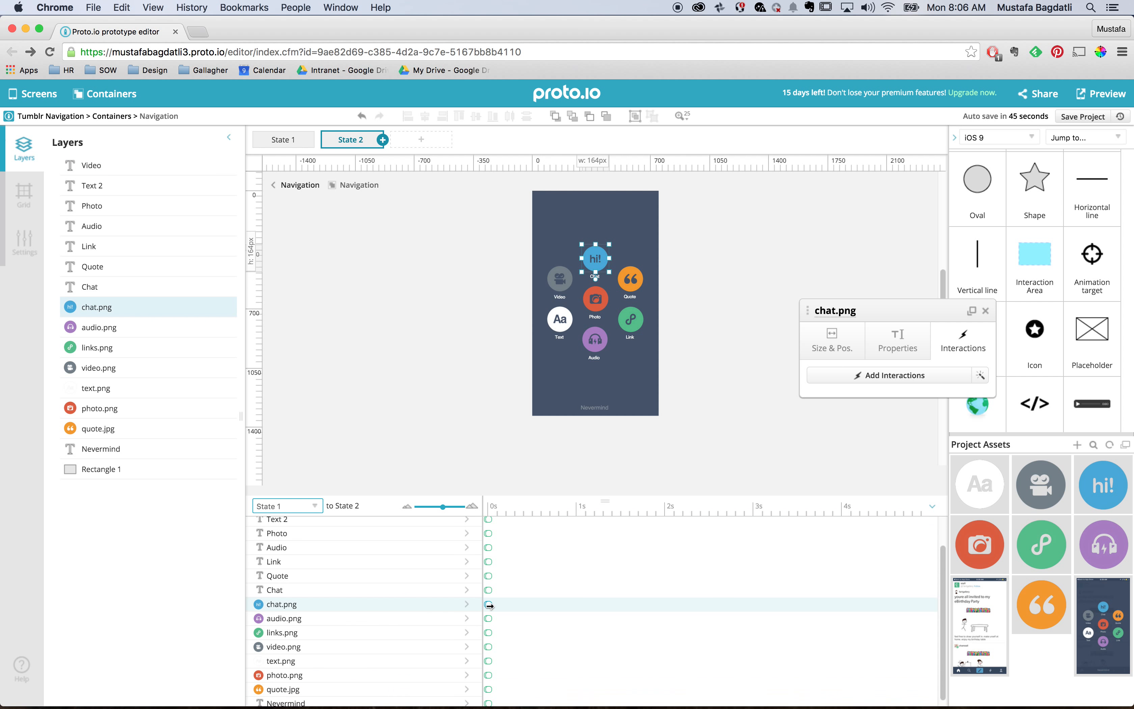
{"action": "left_click_drag", "start_coordinate": [488, 605], "coordinate": [577, 604]}
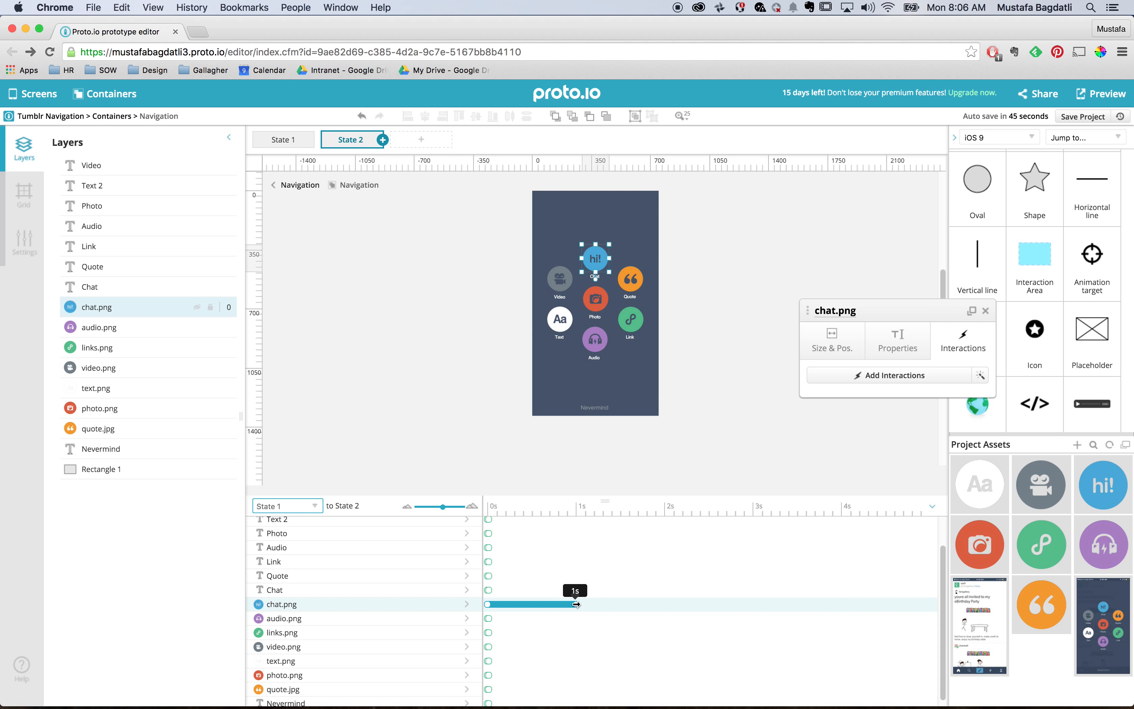
{"action": "left_click", "coordinate": [576, 604]}
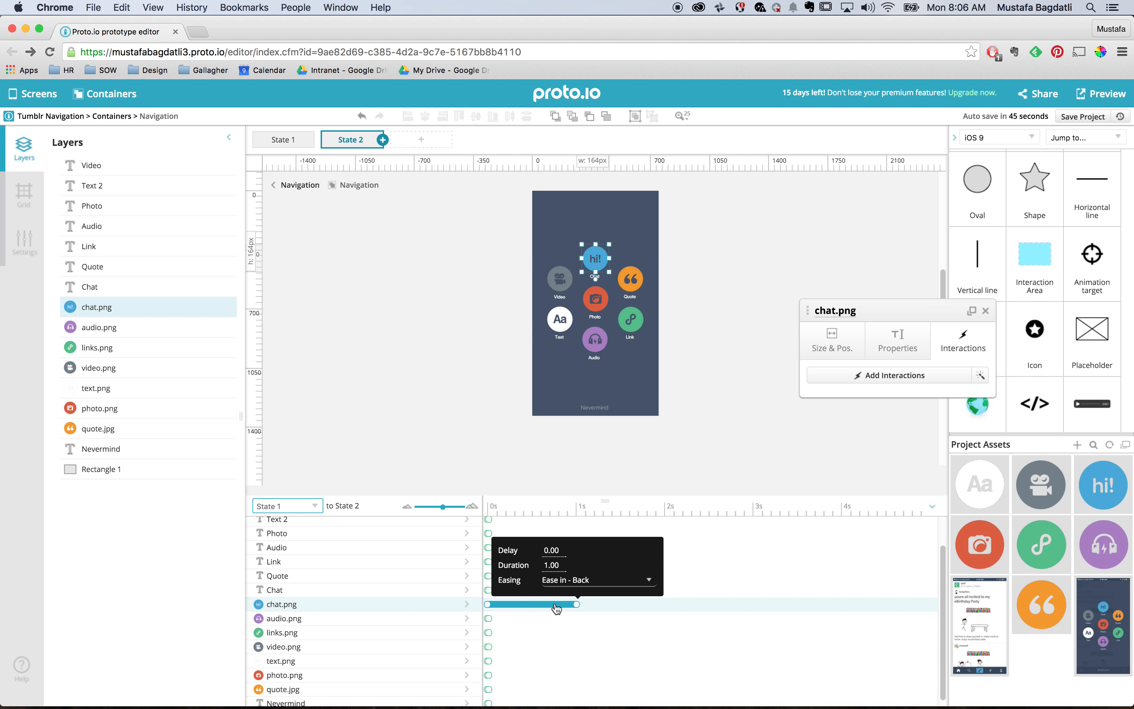
Step: Look through the easing options for the chat.png transition, leaving Ease in - Back selected
{"action": "left_click", "coordinate": [568, 581]}
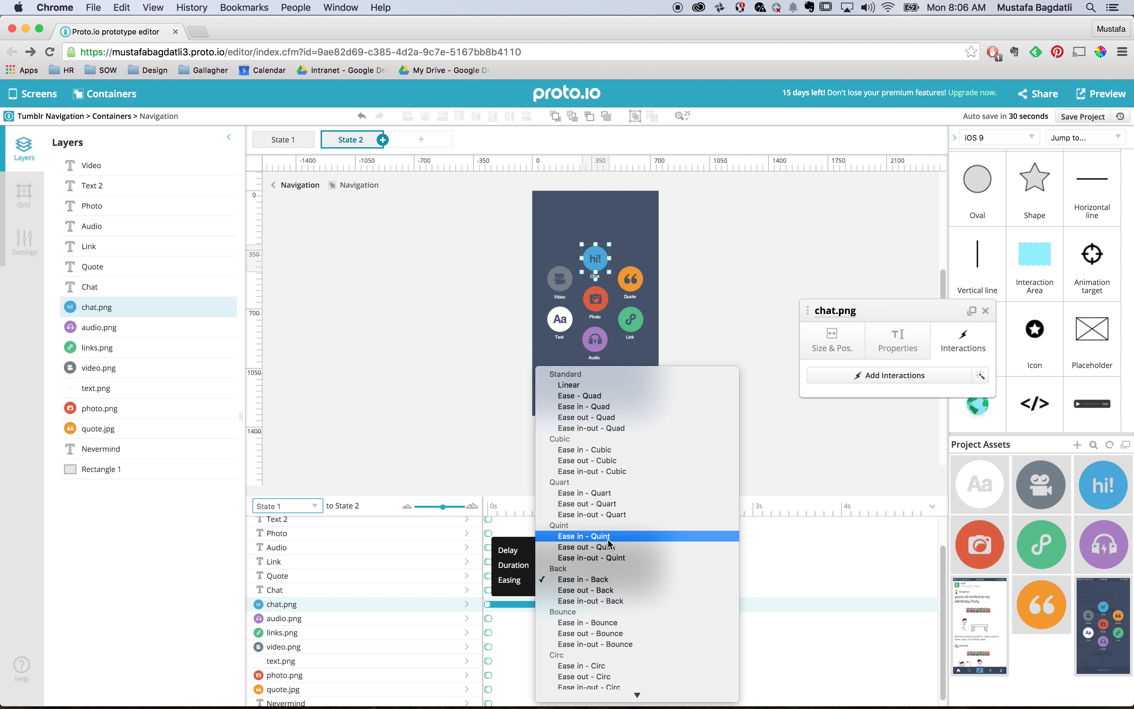
{"action": "scroll", "coordinate": [609, 539], "scroll_direction": "down", "scroll_amount": 3}
{"action": "scroll", "coordinate": [623, 609], "scroll_direction": "down", "scroll_amount": 3}
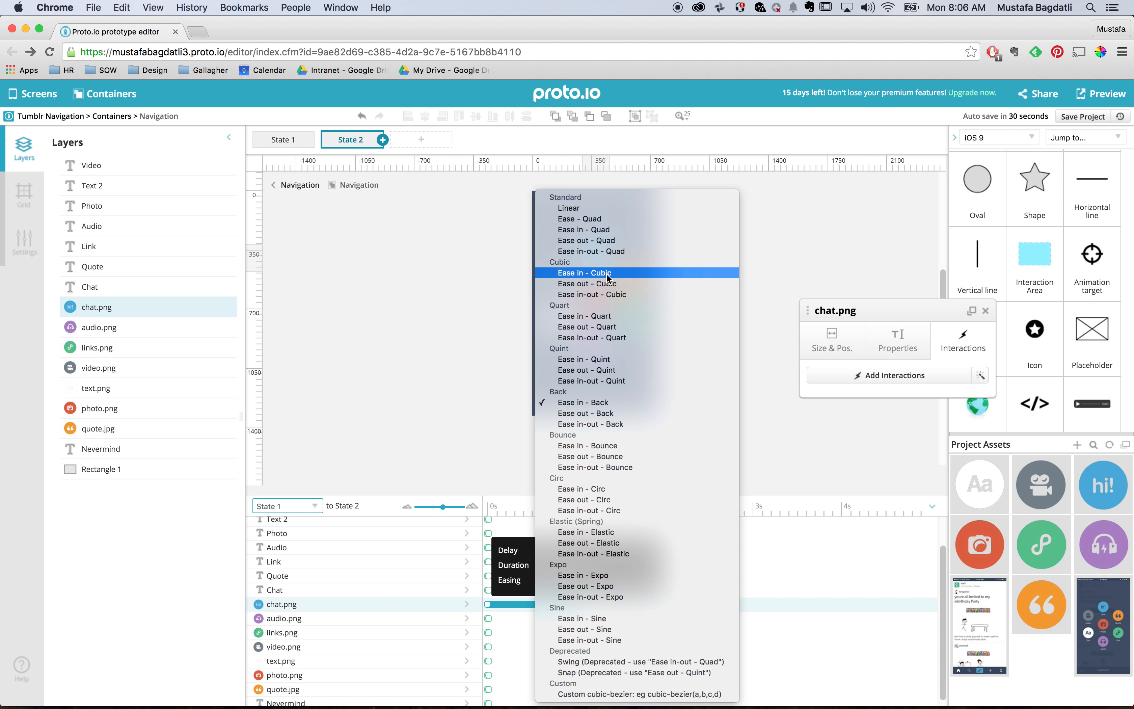
{"action": "left_click", "coordinate": [521, 557]}
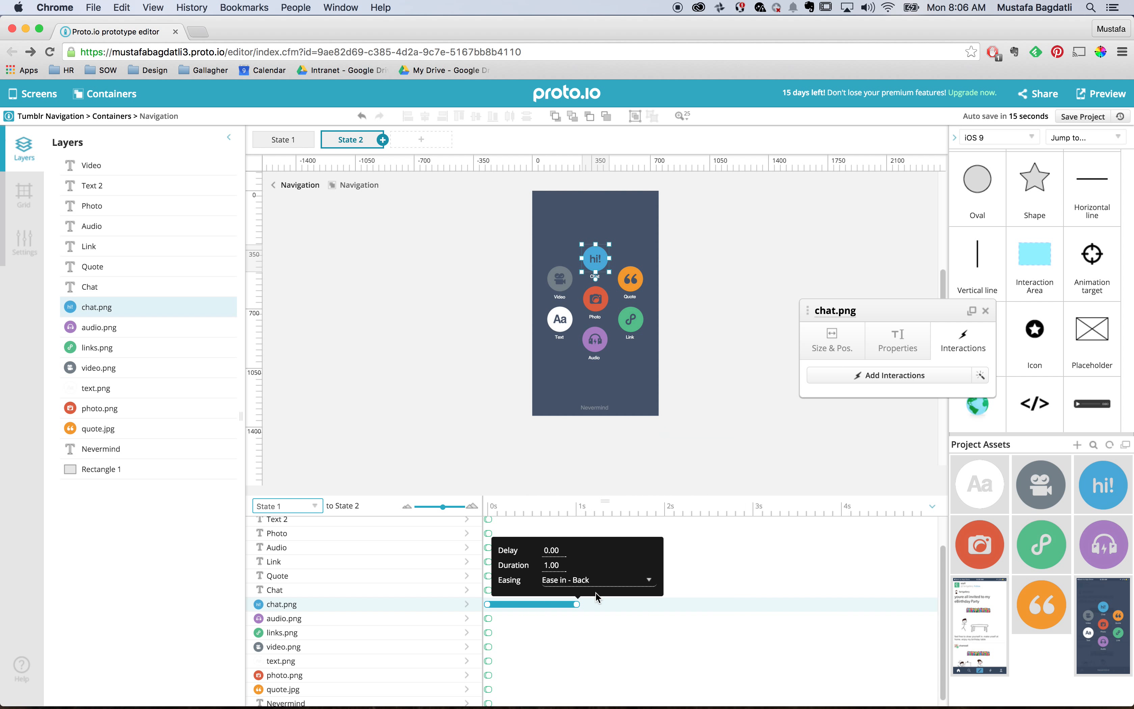
{"action": "left_click", "coordinate": [489, 470]}
Step: Set the State 2 transitions of the audio, links, video, text, photo and quote icon images to 1 second each
{"action": "left_click_drag", "start_coordinate": [489, 619], "coordinate": [577, 618]}
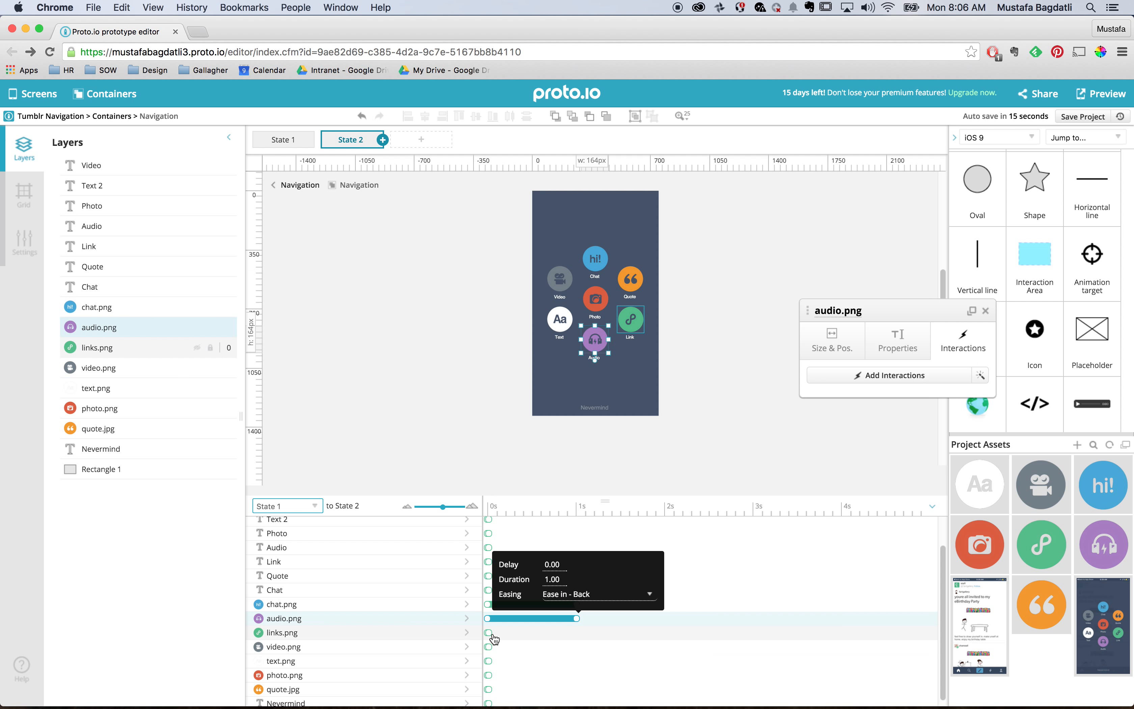
{"action": "left_click_drag", "start_coordinate": [490, 633], "coordinate": [577, 633]}
{"action": "scroll", "coordinate": [542, 649], "scroll_direction": "down", "scroll_amount": 1}
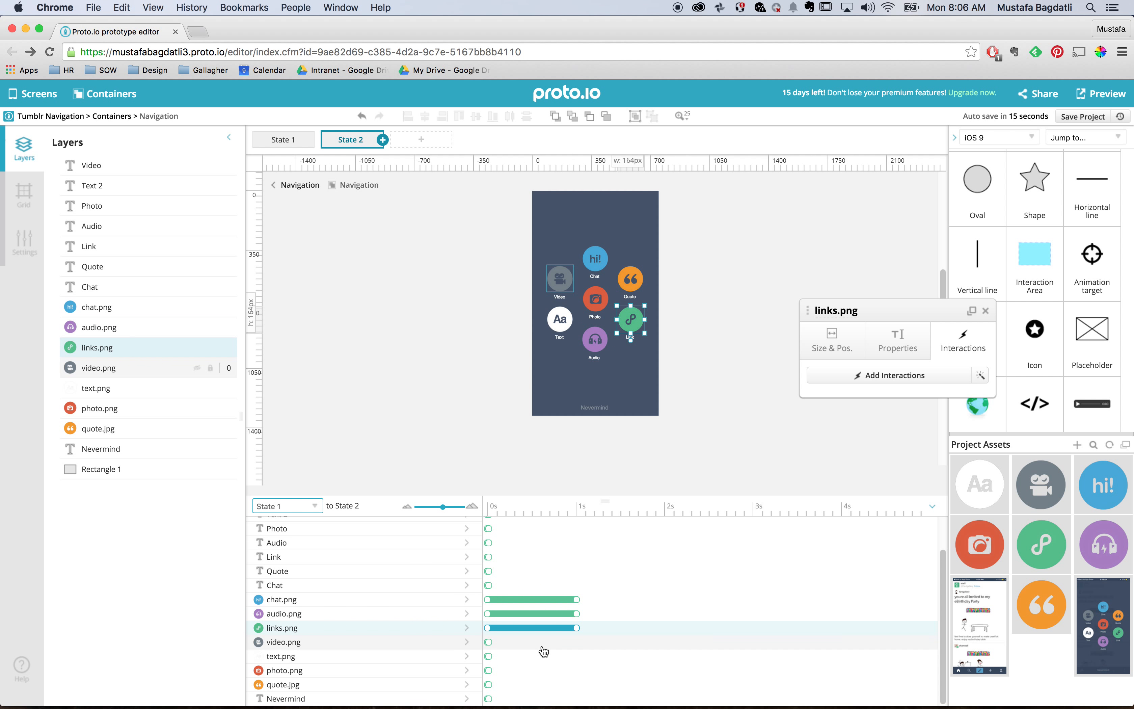
{"action": "left_click_drag", "start_coordinate": [491, 642], "coordinate": [578, 642]}
{"action": "left_click_drag", "start_coordinate": [490, 656], "coordinate": [562, 670]}
{"action": "left_click_drag", "start_coordinate": [489, 685], "coordinate": [577, 685]}
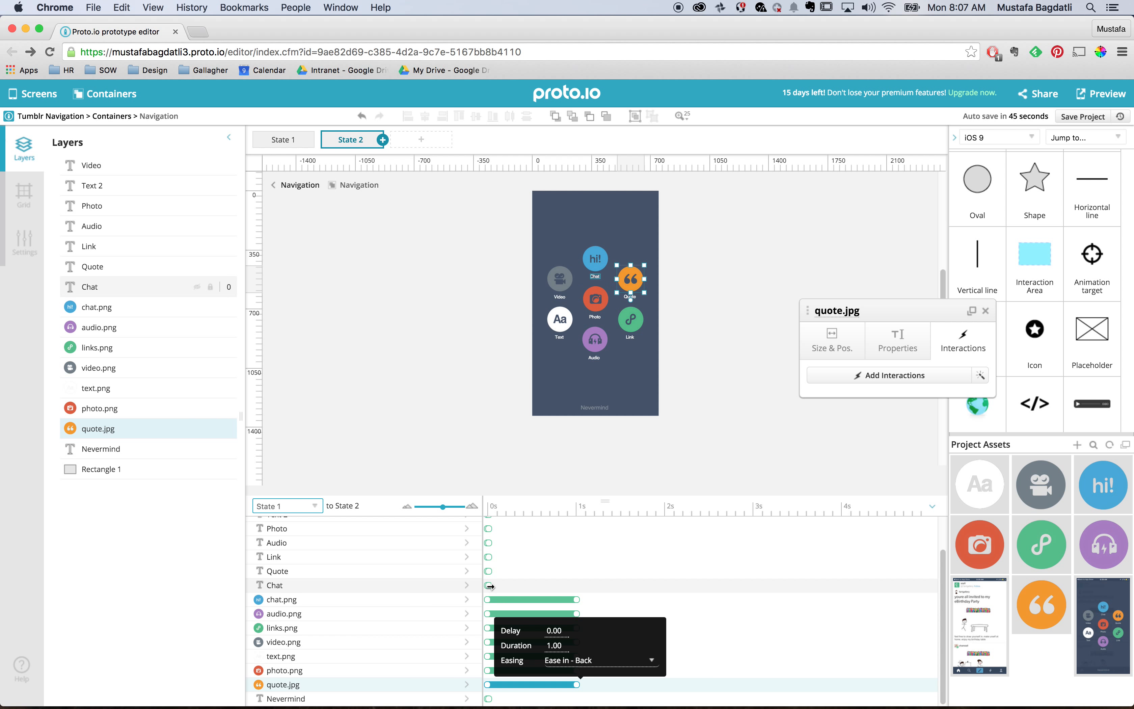
Step: Time the Chat label's transition with a 0.95 s delay and a 0.10 s duration
{"action": "left_click_drag", "start_coordinate": [487, 588], "coordinate": [589, 586]}
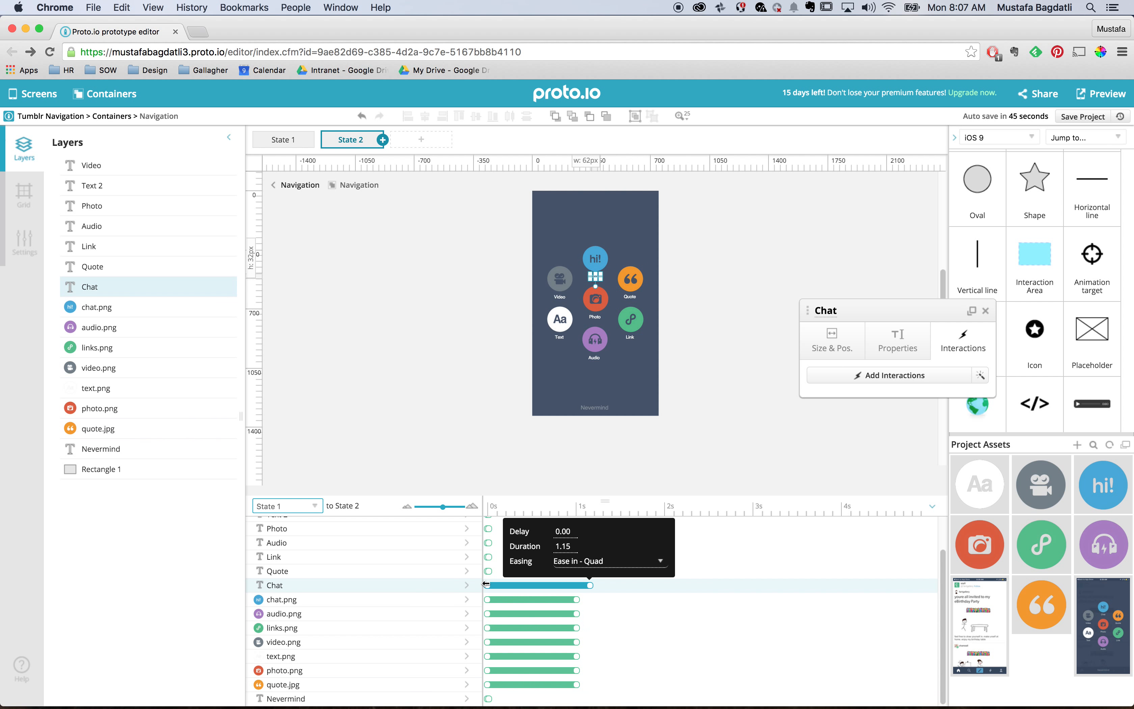
{"action": "left_click_drag", "start_coordinate": [488, 585], "coordinate": [590, 584]}
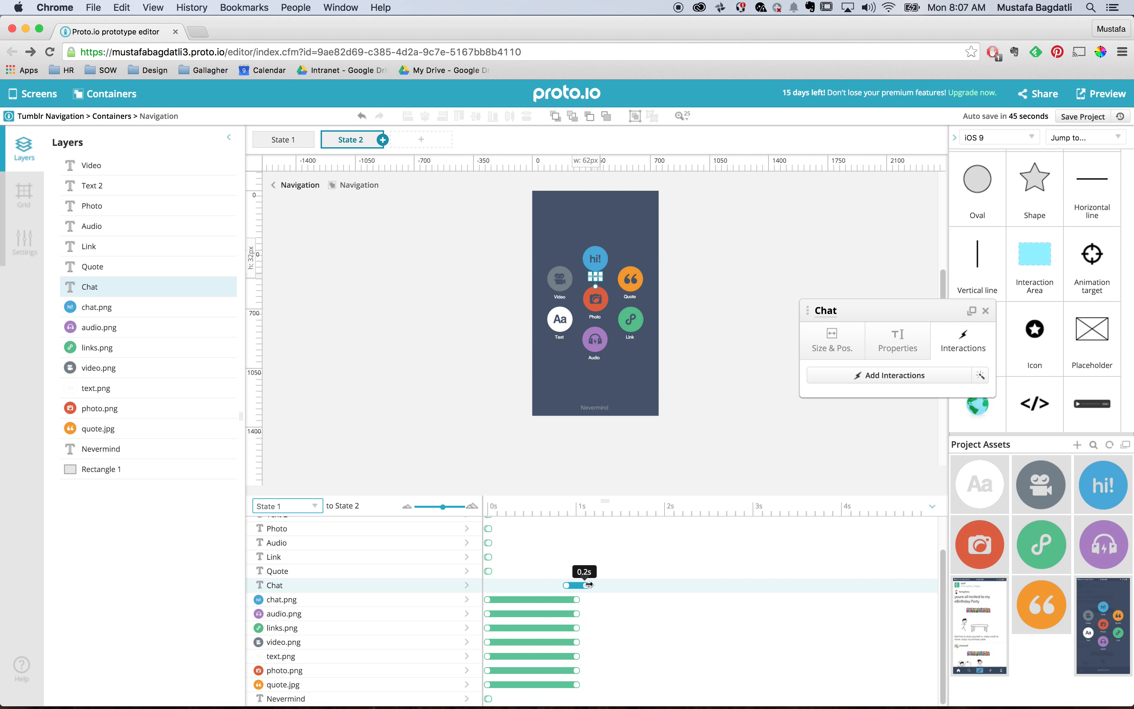
{"action": "left_click", "coordinate": [573, 587]}
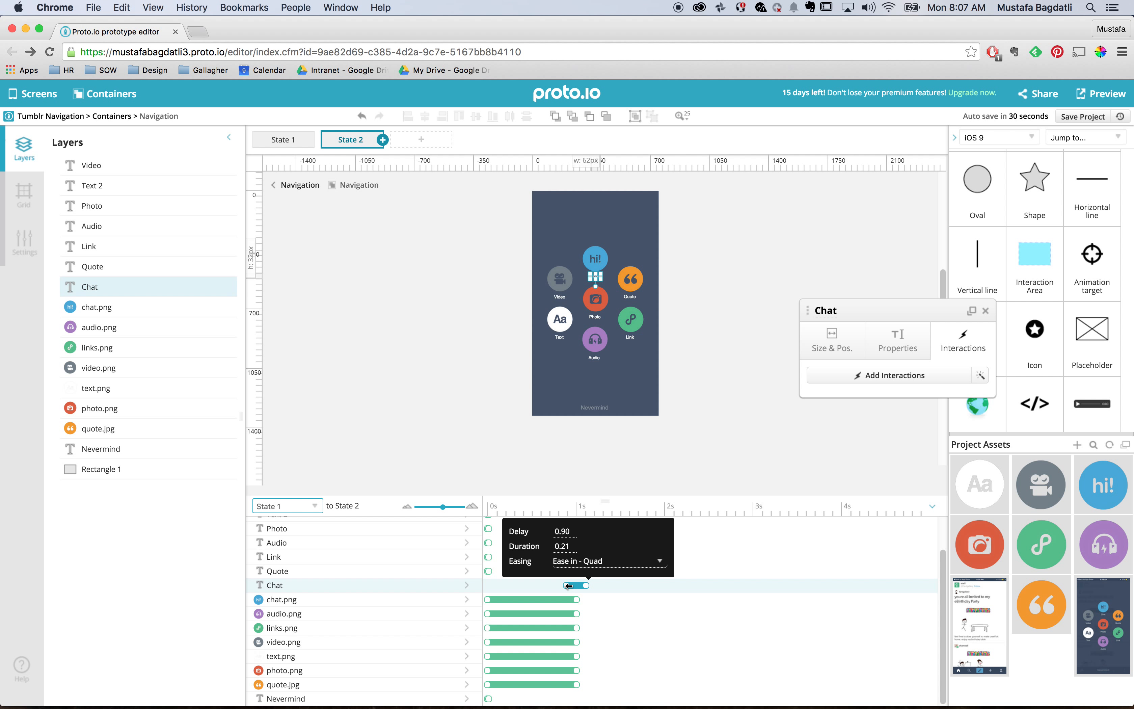
{"action": "left_click_drag", "start_coordinate": [569, 586], "coordinate": [573, 585]}
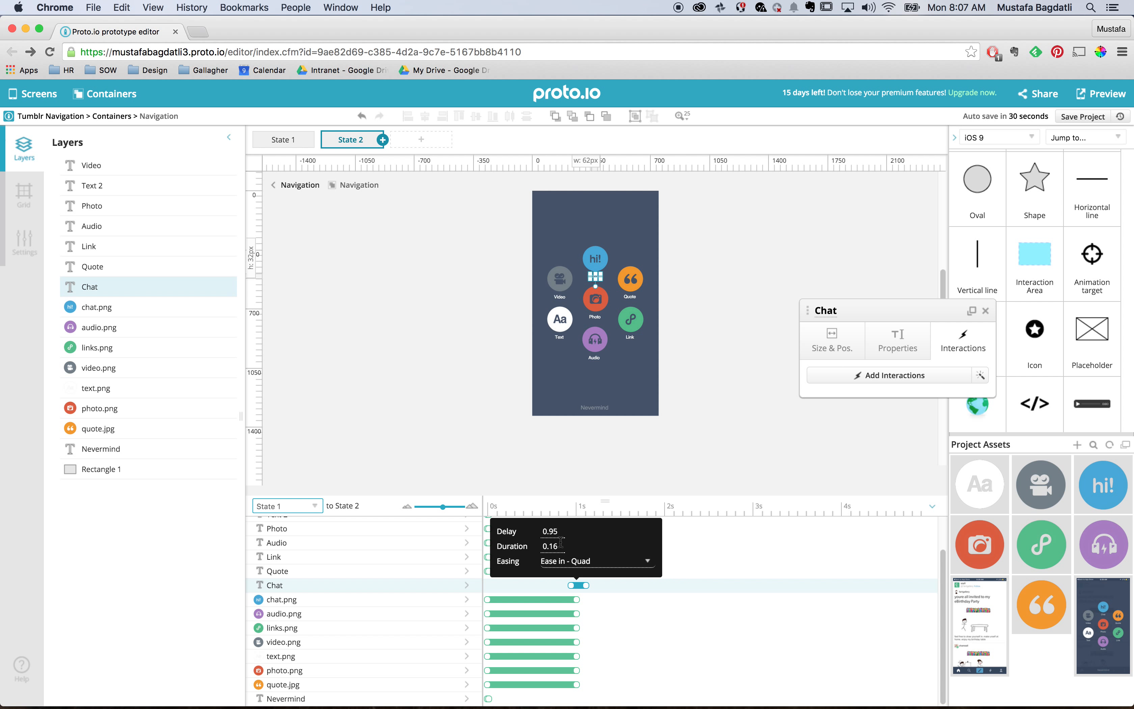
{"action": "key", "text": "Delete"}
{"action": "left_click", "coordinate": [579, 462]}
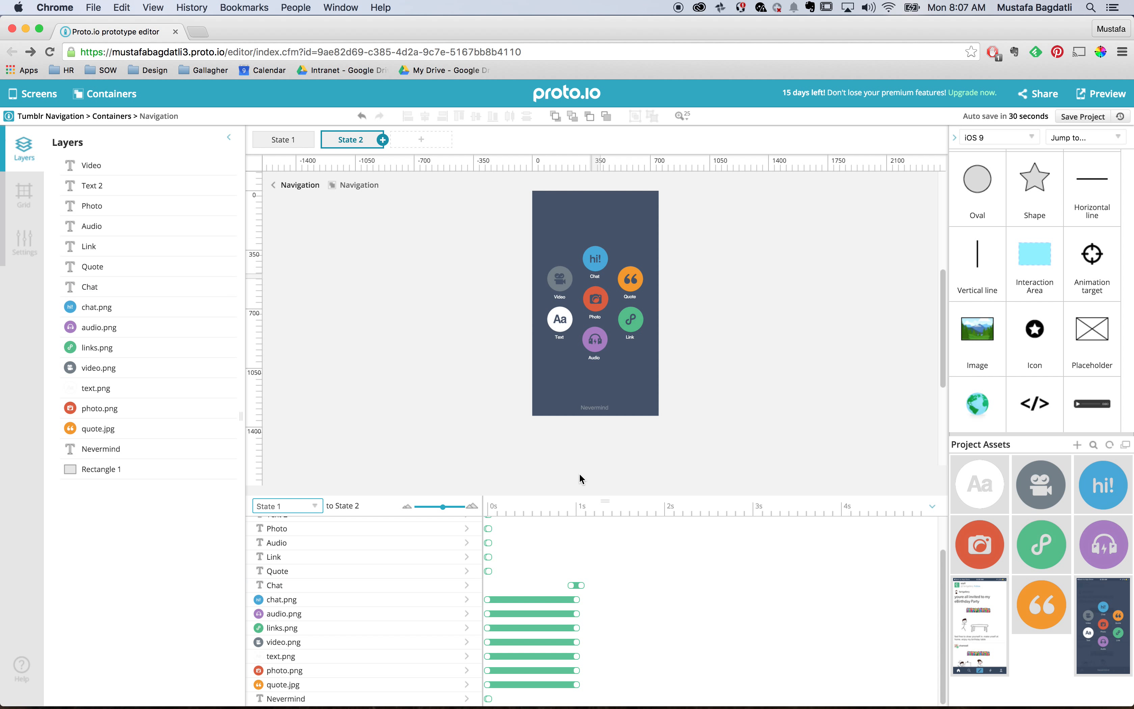
{"action": "left_click", "coordinate": [575, 586]}
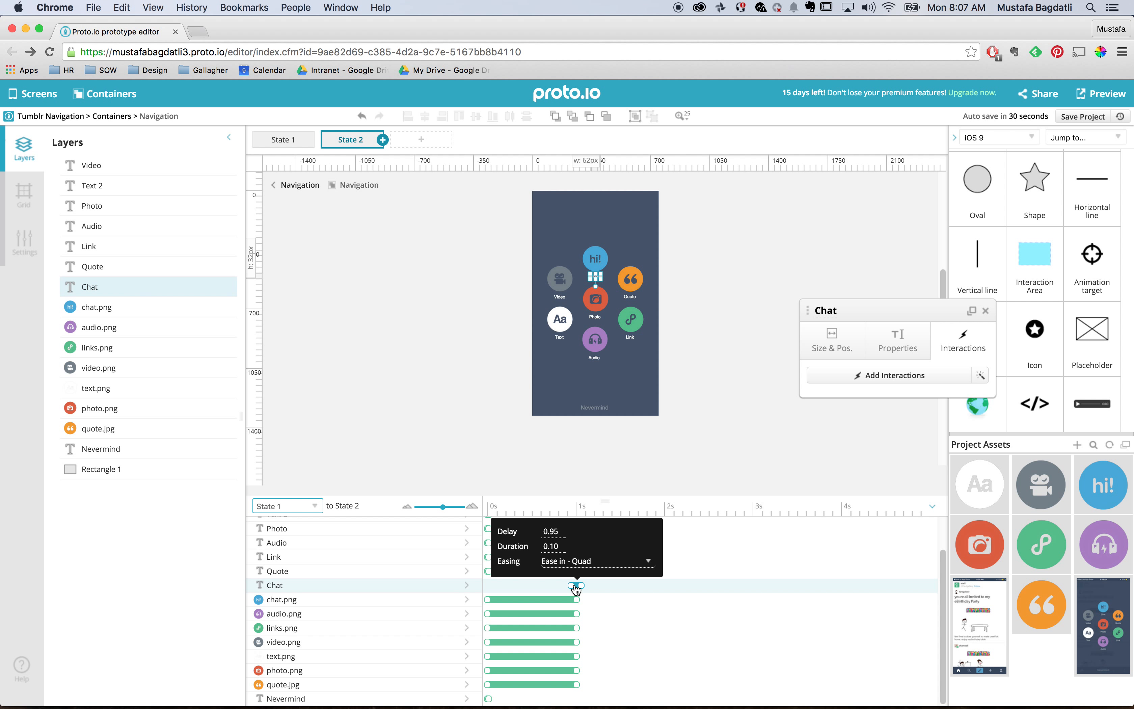
Step: Time the Quote, Link and Audio label transitions with a delay of about 0.95 s and a duration of about 0.11 s
{"action": "left_click", "coordinate": [550, 572]}
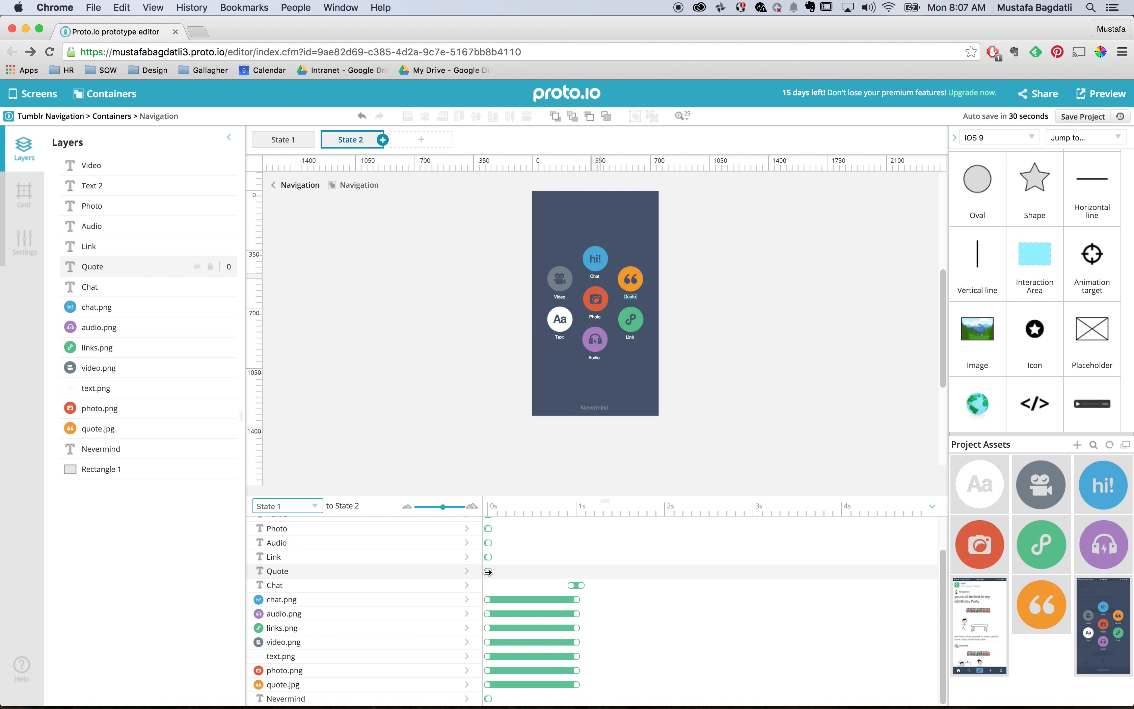
{"action": "left_click_drag", "start_coordinate": [550, 576], "coordinate": [579, 582]}
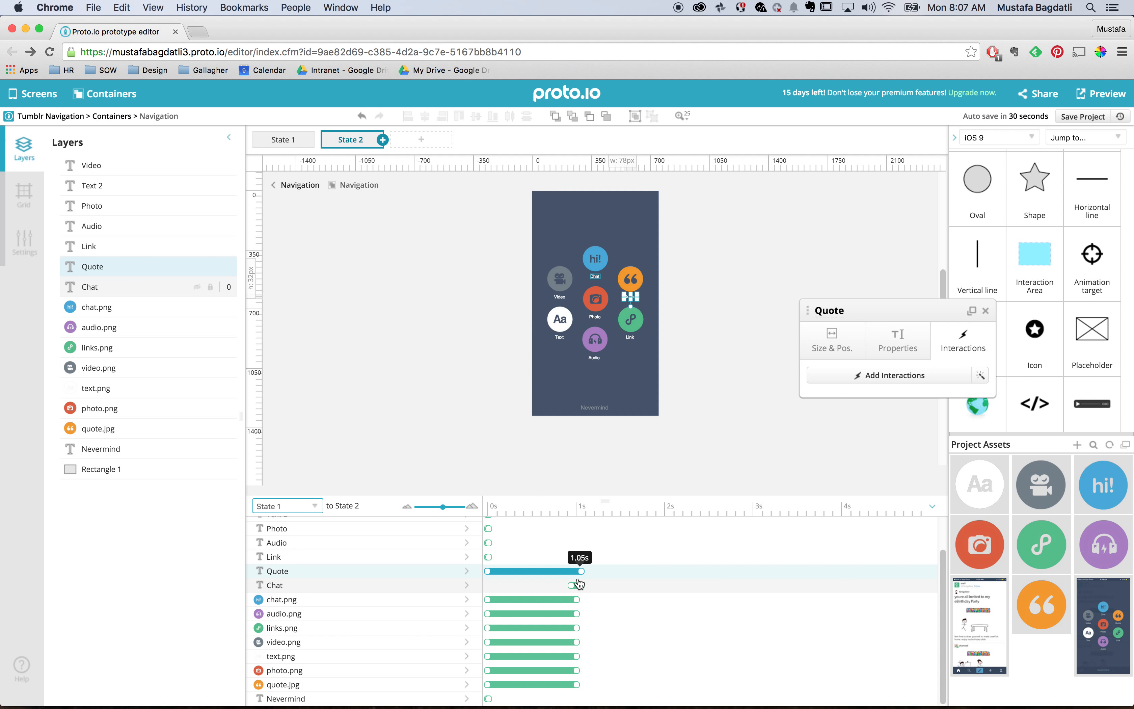
{"action": "left_click_drag", "start_coordinate": [487, 571], "coordinate": [585, 559]}
{"action": "left_click_drag", "start_coordinate": [488, 558], "coordinate": [568, 559]}
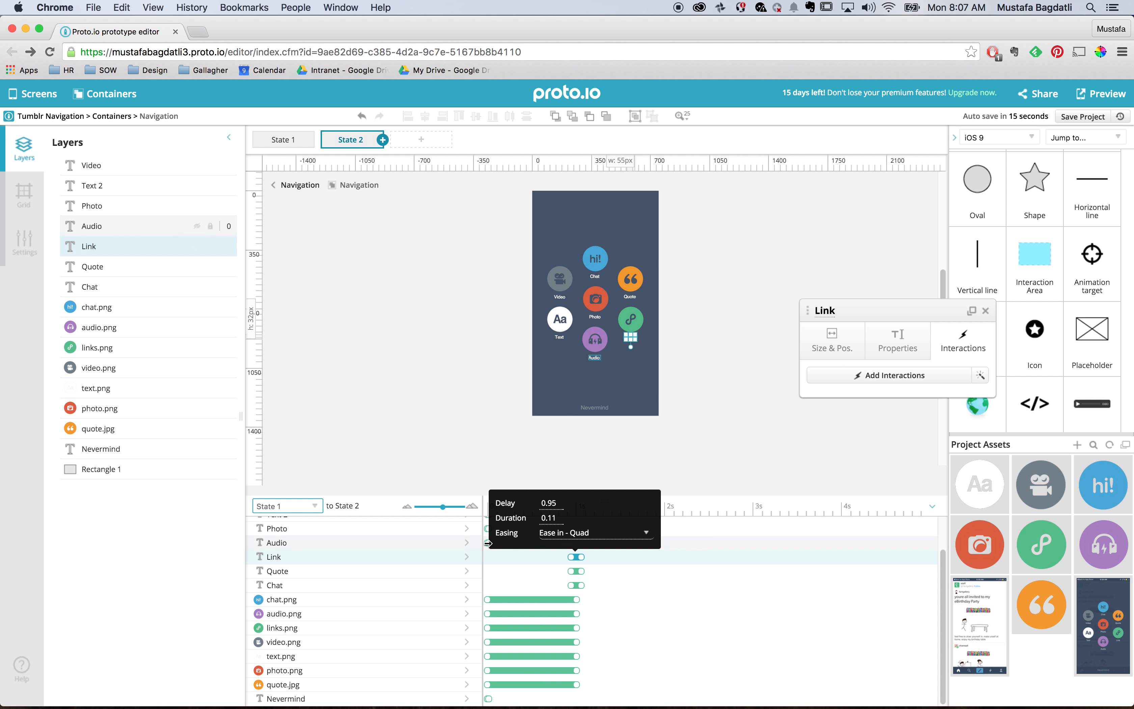
{"action": "left_click_drag", "start_coordinate": [487, 543], "coordinate": [581, 543]}
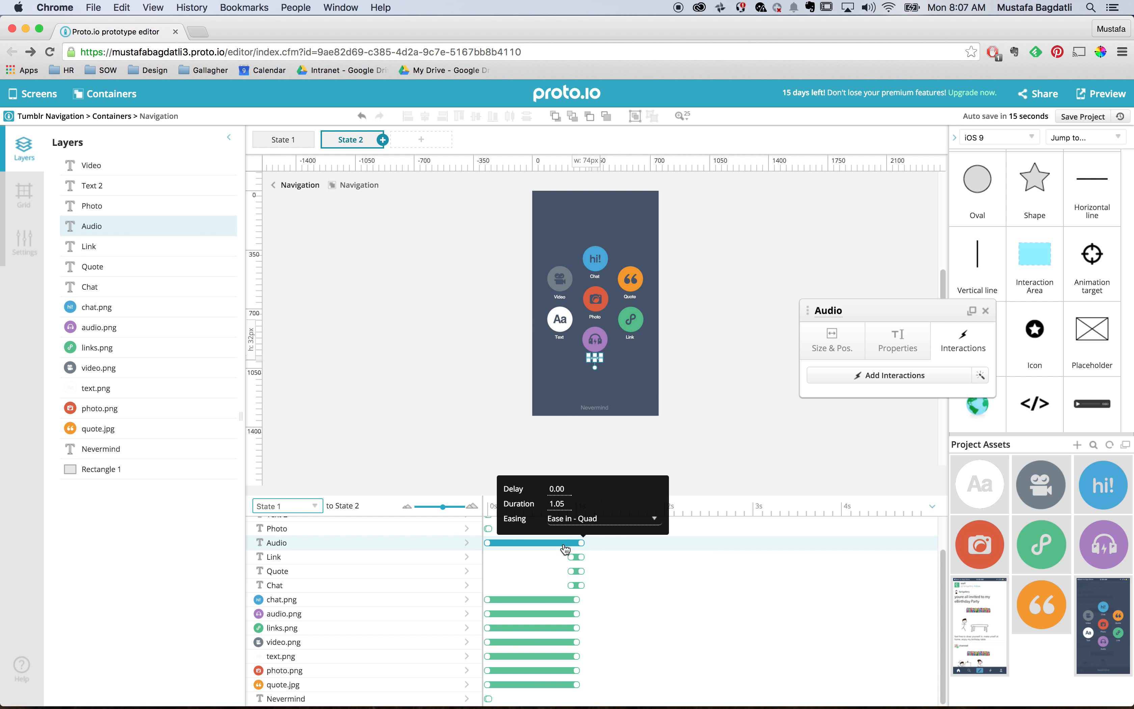
{"action": "left_click_drag", "start_coordinate": [488, 543], "coordinate": [568, 543]}
Step: Time the Photo, Text 2 and Video label transitions with a delay of about 0.95 s and a duration of about 0.11 s
{"action": "scroll", "coordinate": [533, 585], "scroll_direction": "up", "scroll_amount": 2}
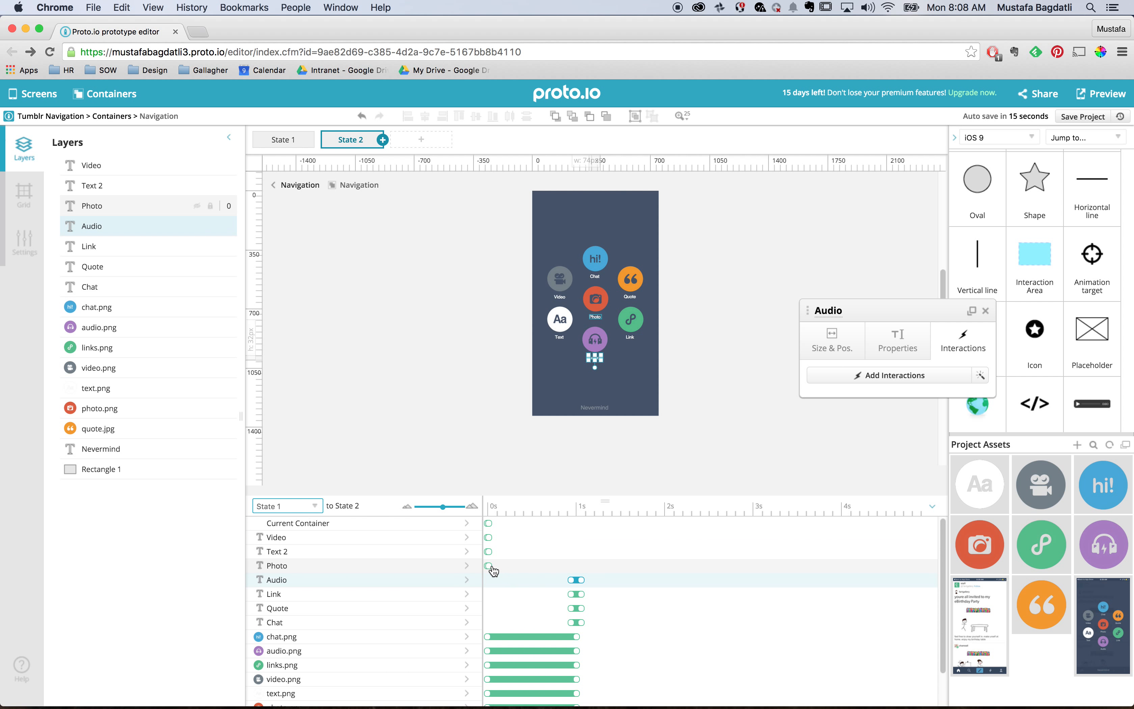
{"action": "left_click_drag", "start_coordinate": [497, 566], "coordinate": [581, 565]}
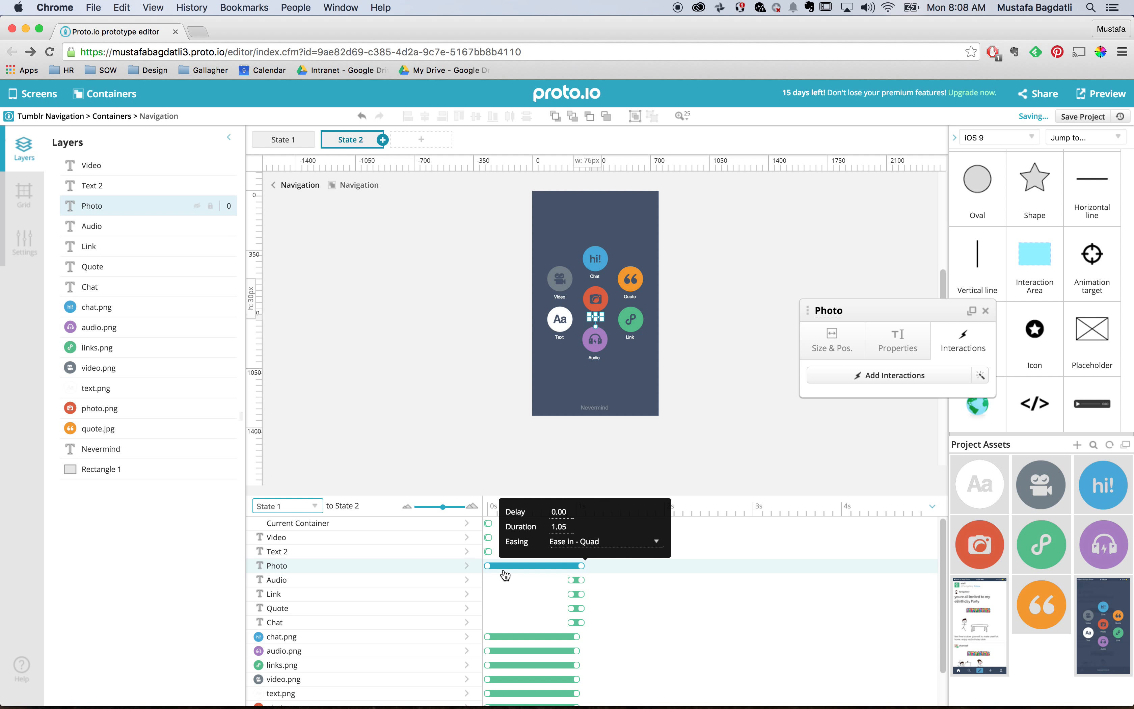
{"action": "left_click_drag", "start_coordinate": [488, 565], "coordinate": [569, 566]}
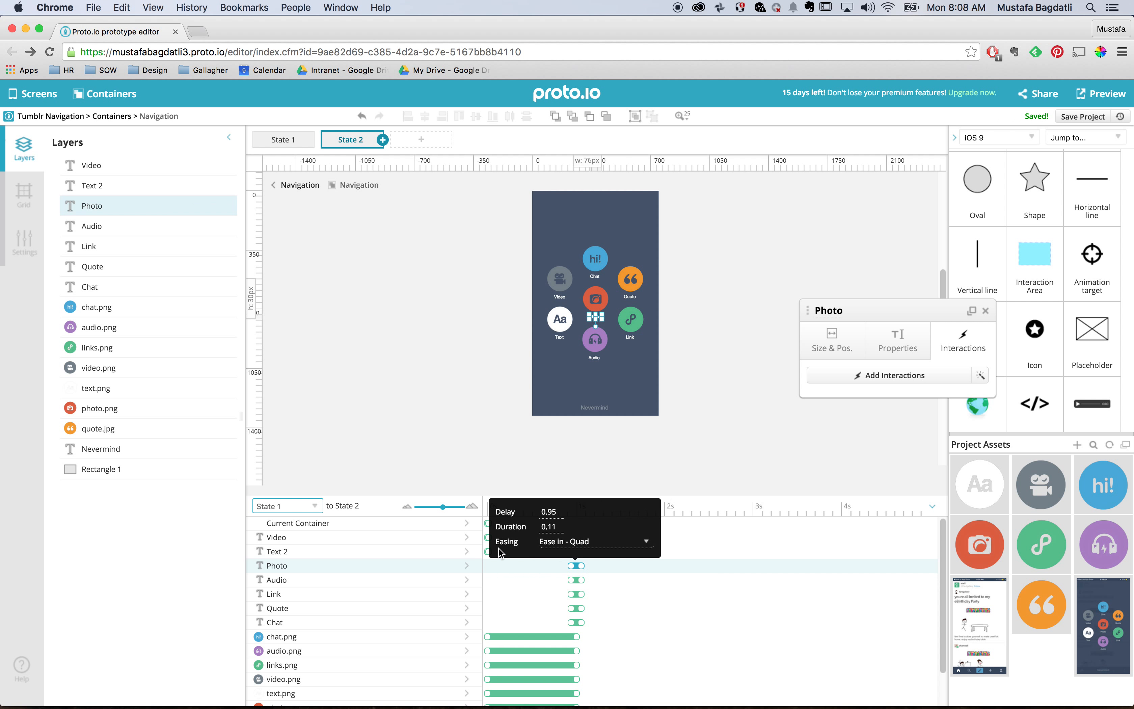
{"action": "left_click_drag", "start_coordinate": [489, 551], "coordinate": [580, 552]}
{"action": "left_click_drag", "start_coordinate": [487, 551], "coordinate": [568, 550]}
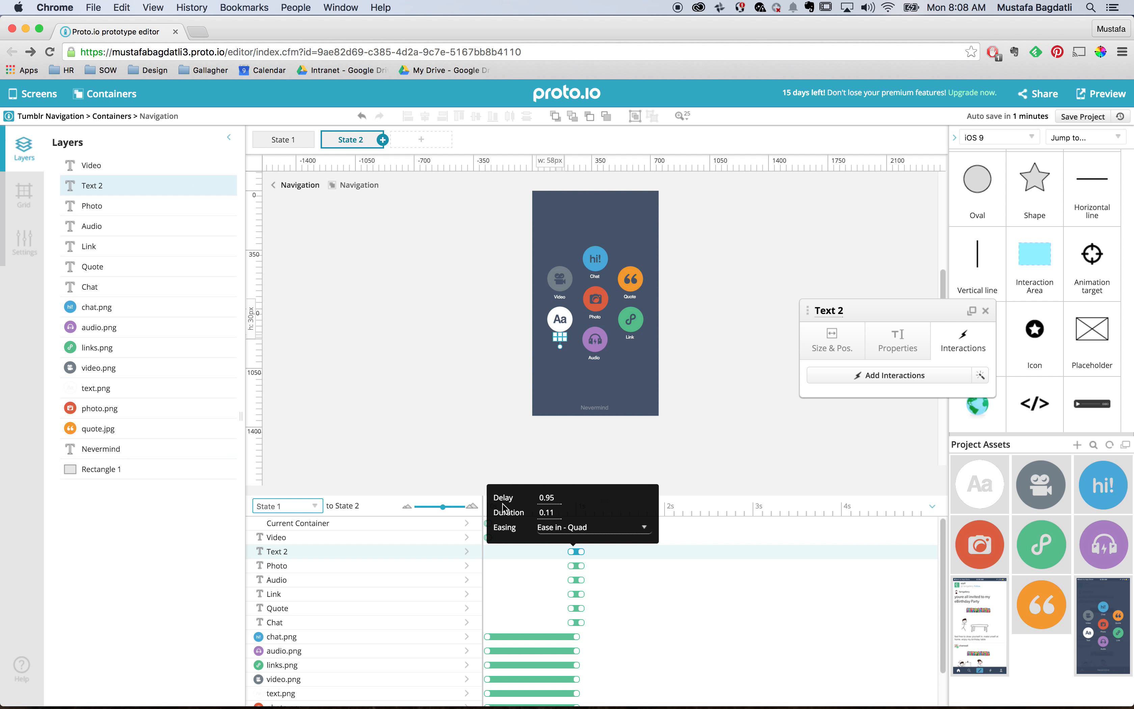
{"action": "left_click", "coordinate": [497, 444]}
{"action": "left_click_drag", "start_coordinate": [489, 537], "coordinate": [584, 539]}
{"action": "left_click_drag", "start_coordinate": [487, 538], "coordinate": [572, 537]}
Step: Select icons and labels around the State 2 layout to examine how their transitions are timed on the timeline
{"action": "left_click", "coordinate": [566, 325]}
{"action": "left_click", "coordinate": [603, 335]}
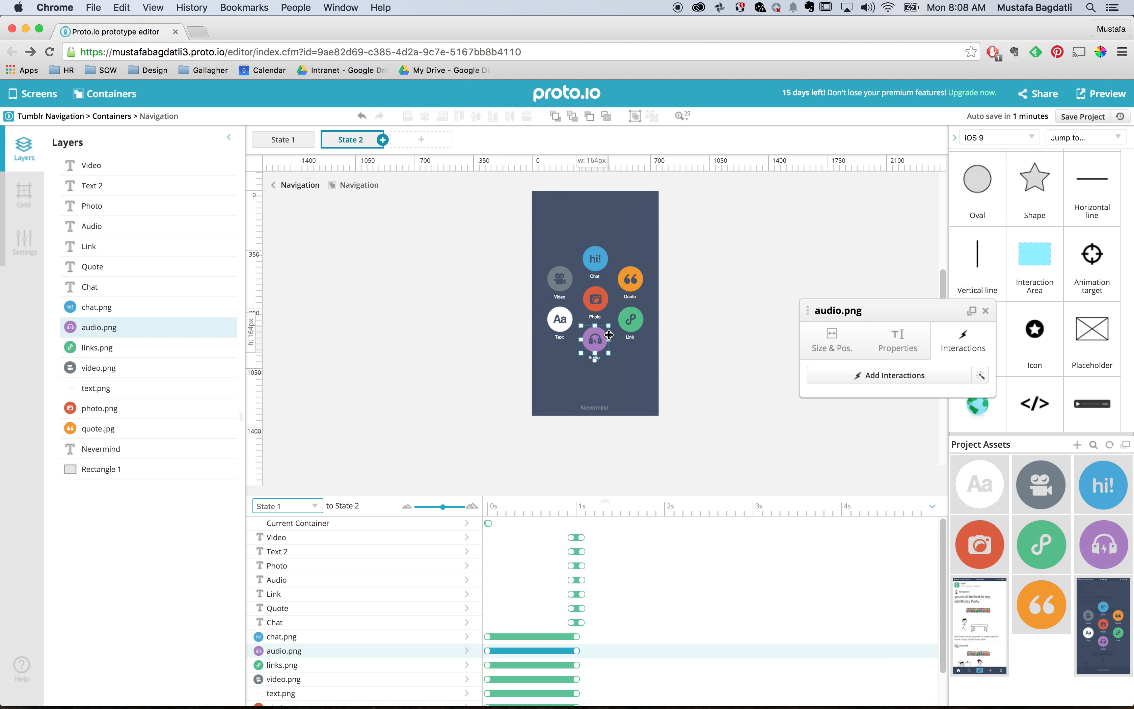
{"action": "left_click", "coordinate": [636, 321]}
{"action": "left_click", "coordinate": [631, 297]}
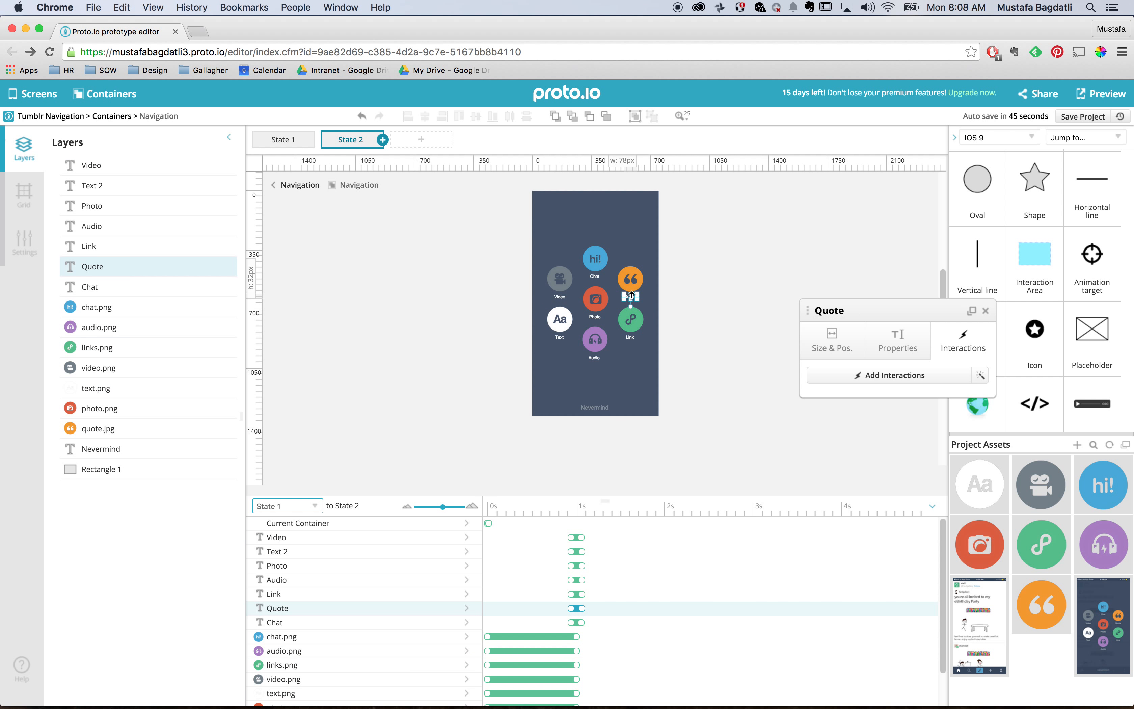
{"action": "left_click", "coordinate": [598, 279]}
{"action": "left_click", "coordinate": [598, 257]}
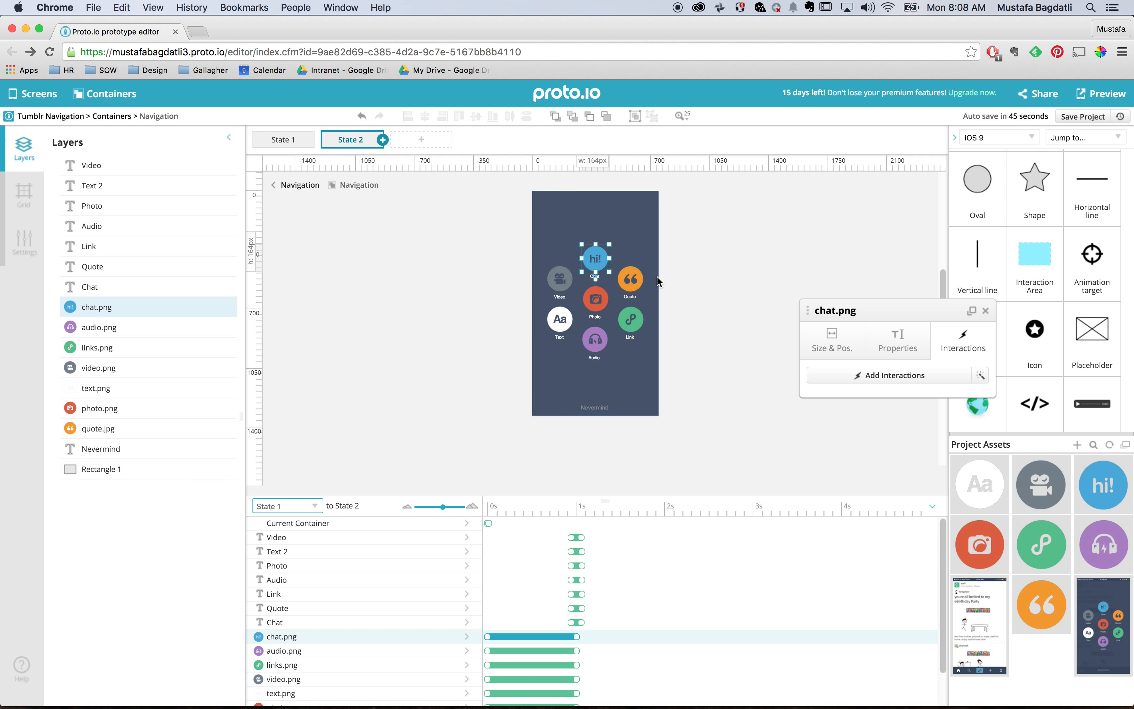
{"action": "left_click", "coordinate": [634, 280]}
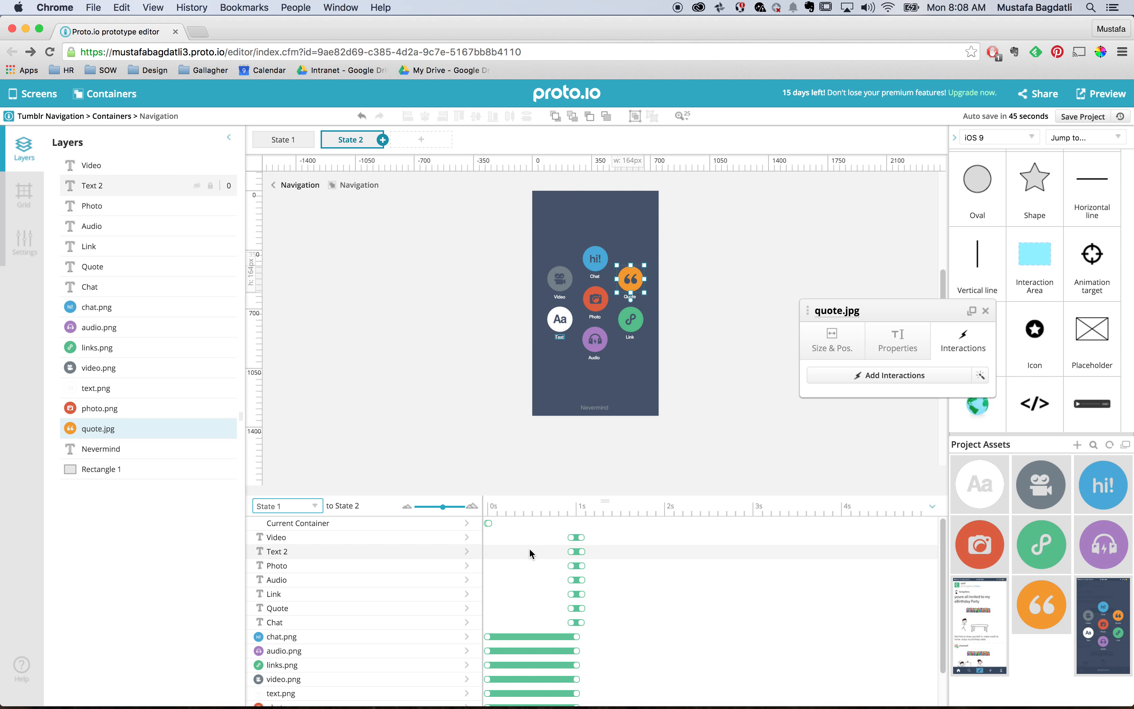
{"action": "scroll", "coordinate": [561, 636], "scroll_direction": "down", "scroll_amount": 2}
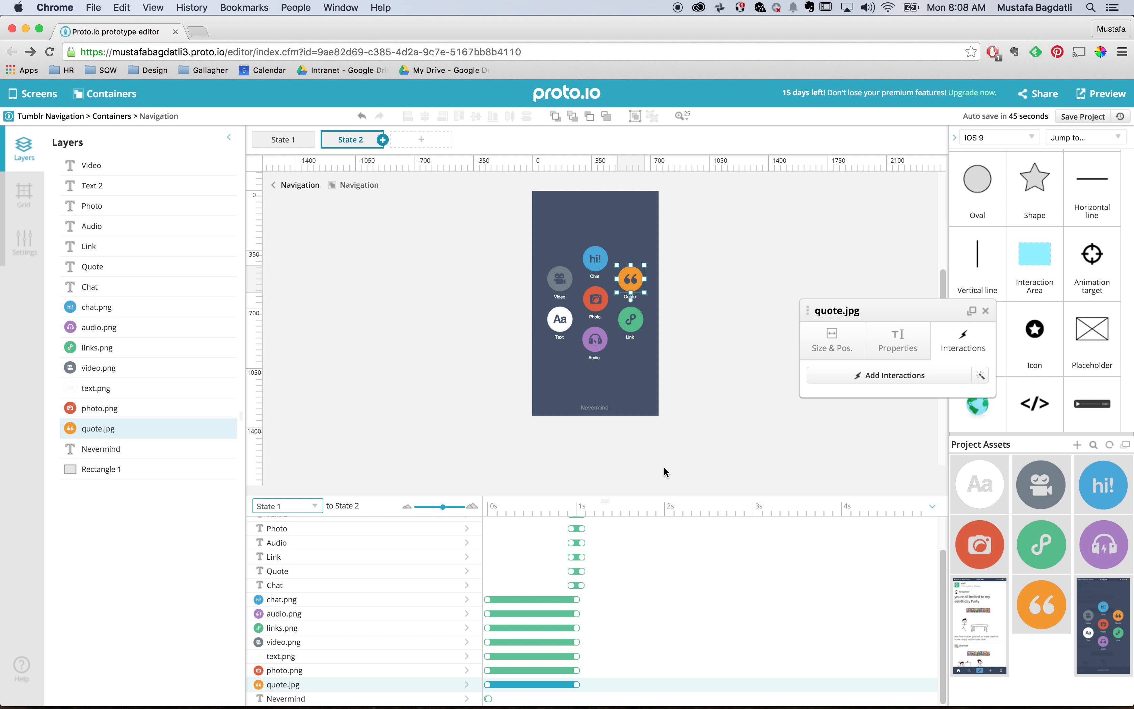
{"action": "left_click", "coordinate": [546, 456]}
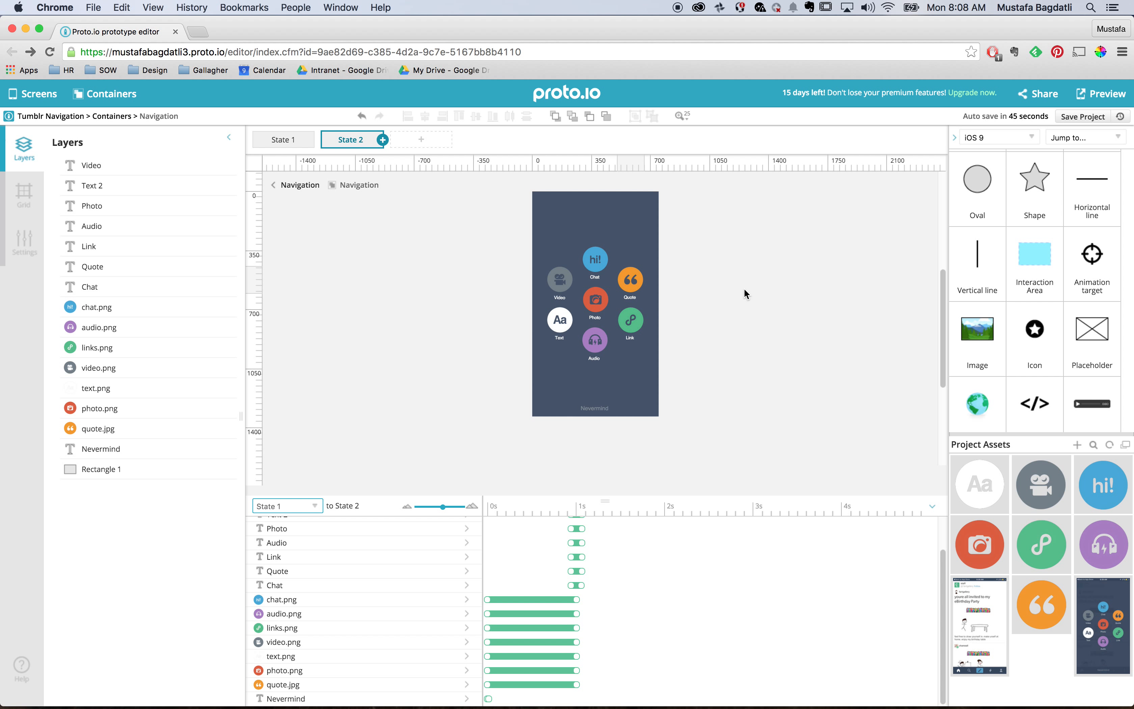
Step: Preview the prototype, open the Navigation screen with the pencil button to check the animation, and close the preview
{"action": "scroll", "coordinate": [744, 288], "scroll_direction": "up", "scroll_amount": 5}
{"action": "scroll", "coordinate": [847, 317], "scroll_direction": "down", "scroll_amount": 4}
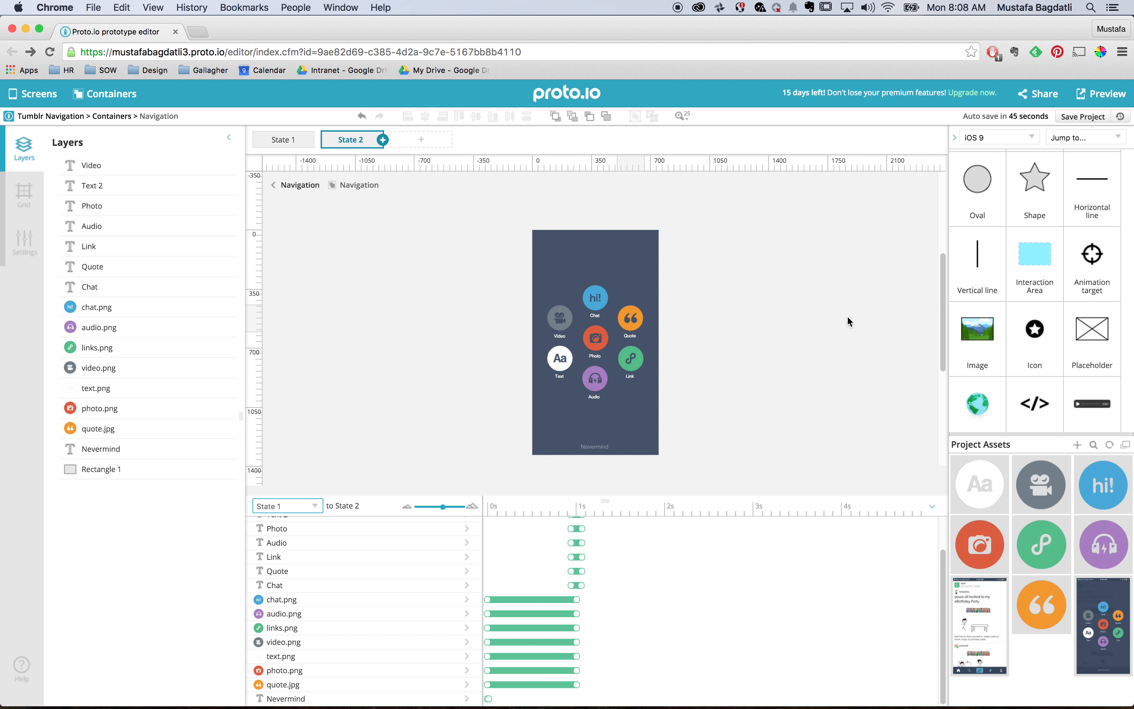
{"action": "left_click", "coordinate": [1101, 93]}
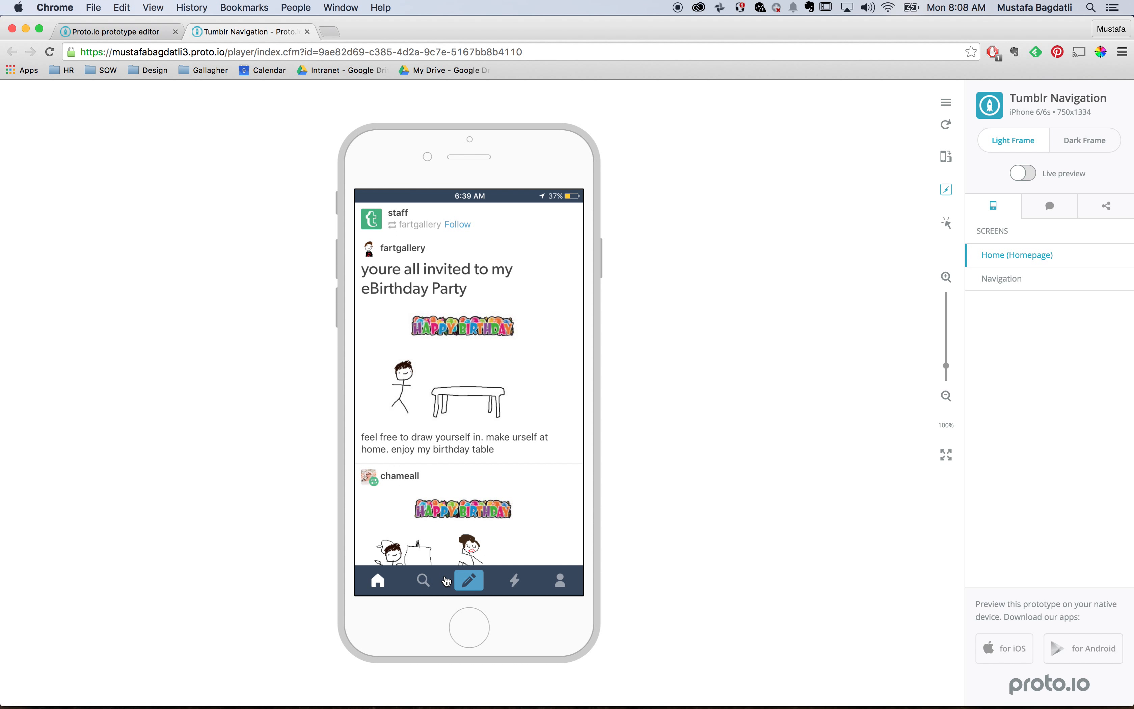
{"action": "left_click", "coordinate": [470, 581]}
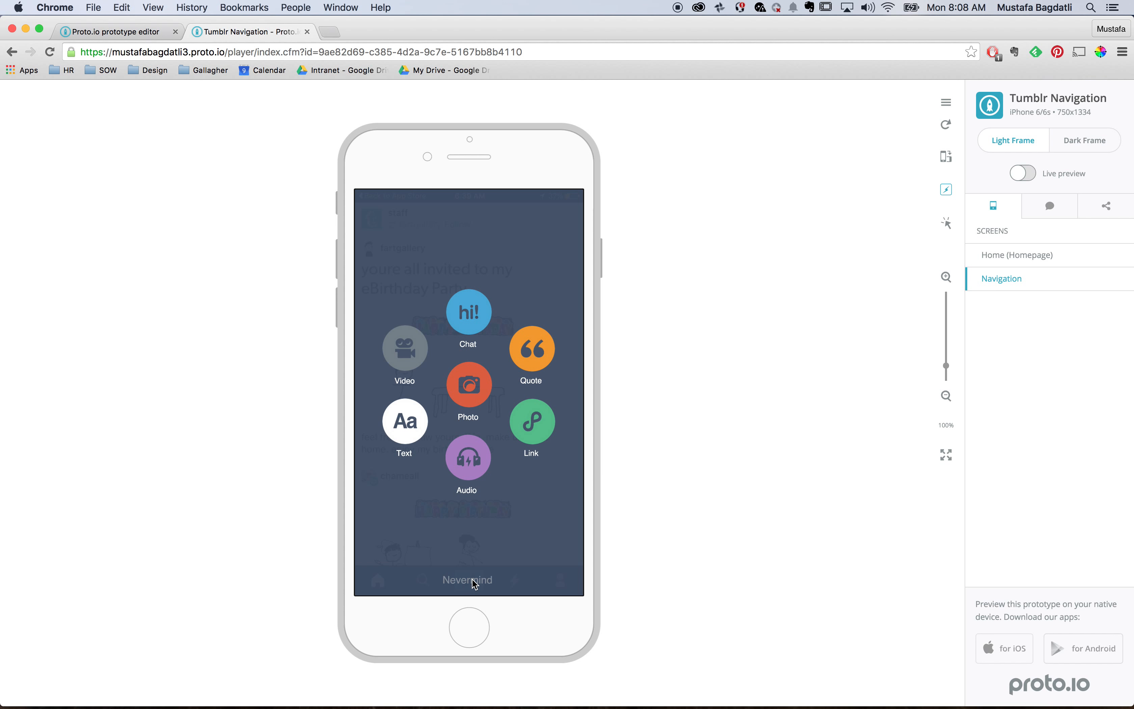
{"action": "left_click", "coordinate": [307, 32]}
Step: Extend the Nevermind label's transition on the State 1 to State 2 timeline to a 1.00 s duration with no delay
{"action": "left_click", "coordinate": [600, 447]}
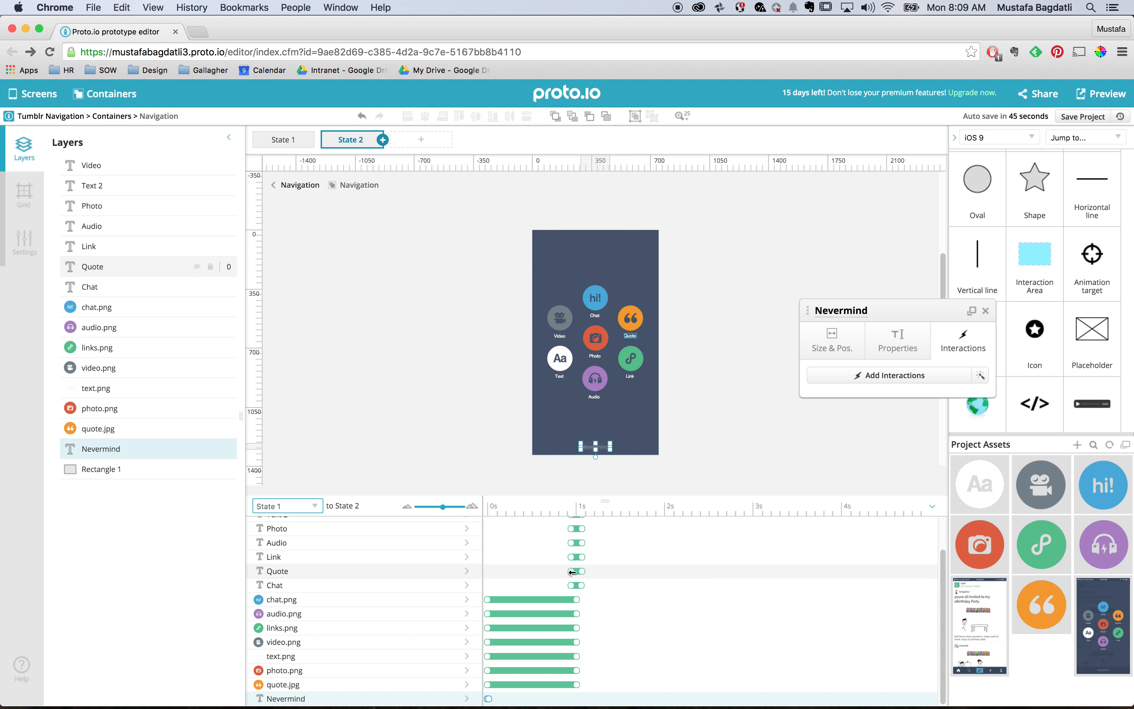
{"action": "scroll", "coordinate": [414, 593], "scroll_direction": "up", "scroll_amount": 2}
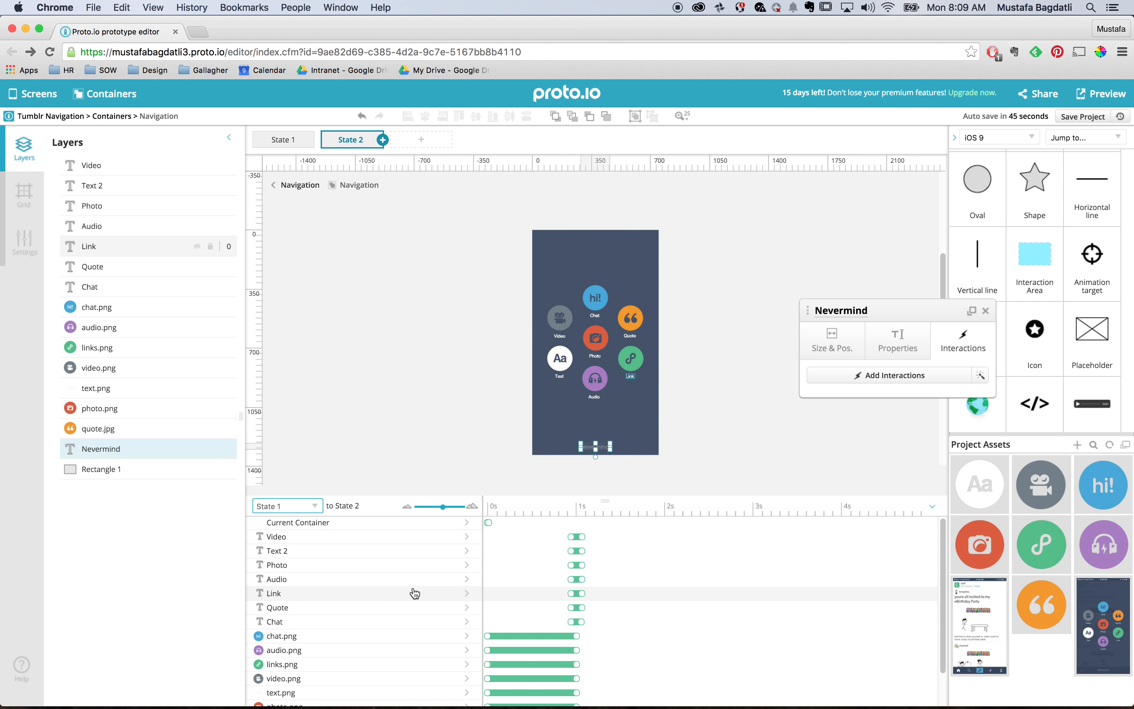
{"action": "scroll", "coordinate": [414, 593], "scroll_direction": "down", "scroll_amount": 2}
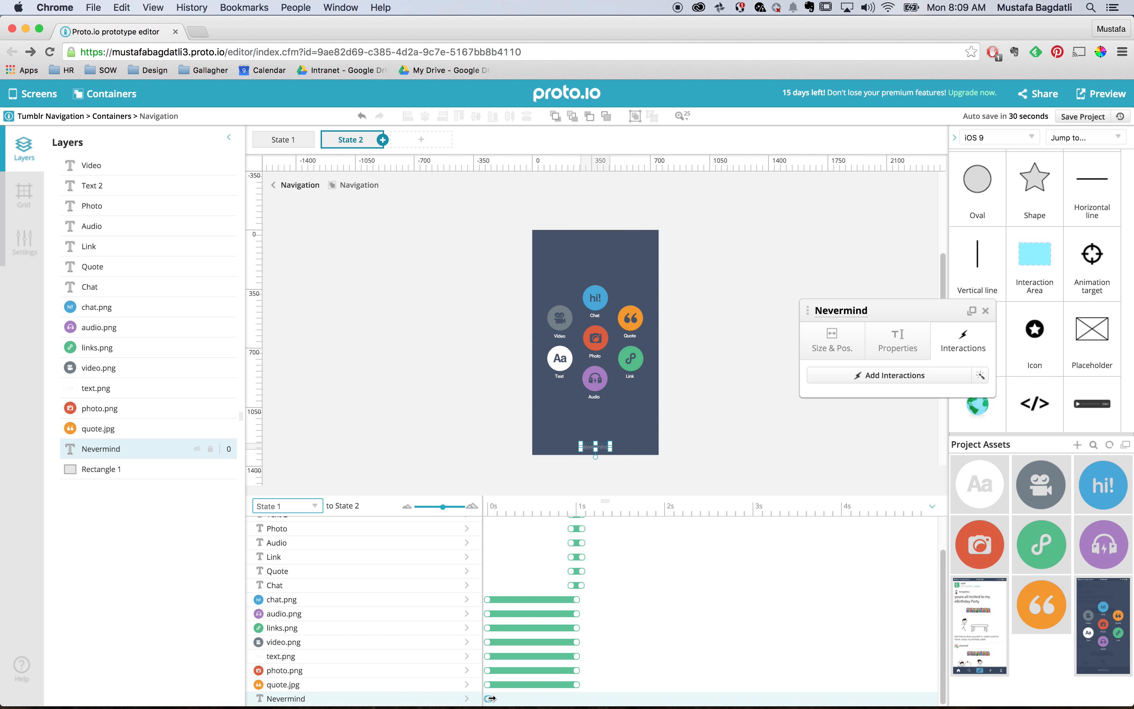
{"action": "left_click_drag", "start_coordinate": [490, 698], "coordinate": [579, 699]}
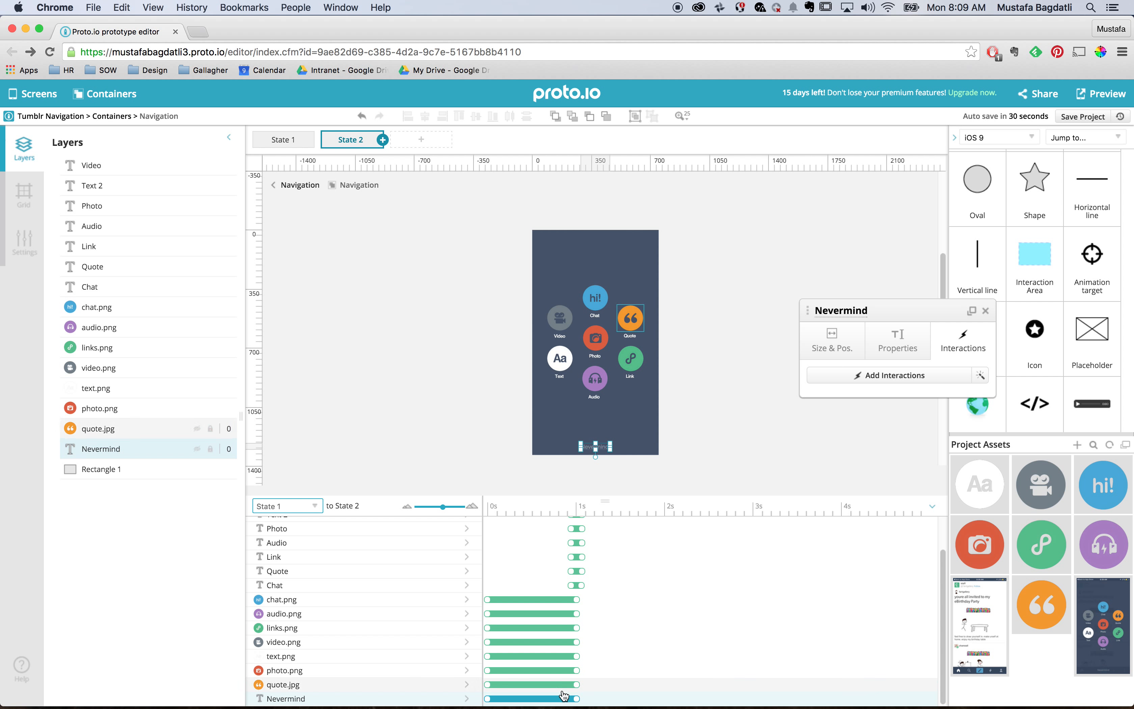
{"action": "left_click", "coordinate": [543, 698]}
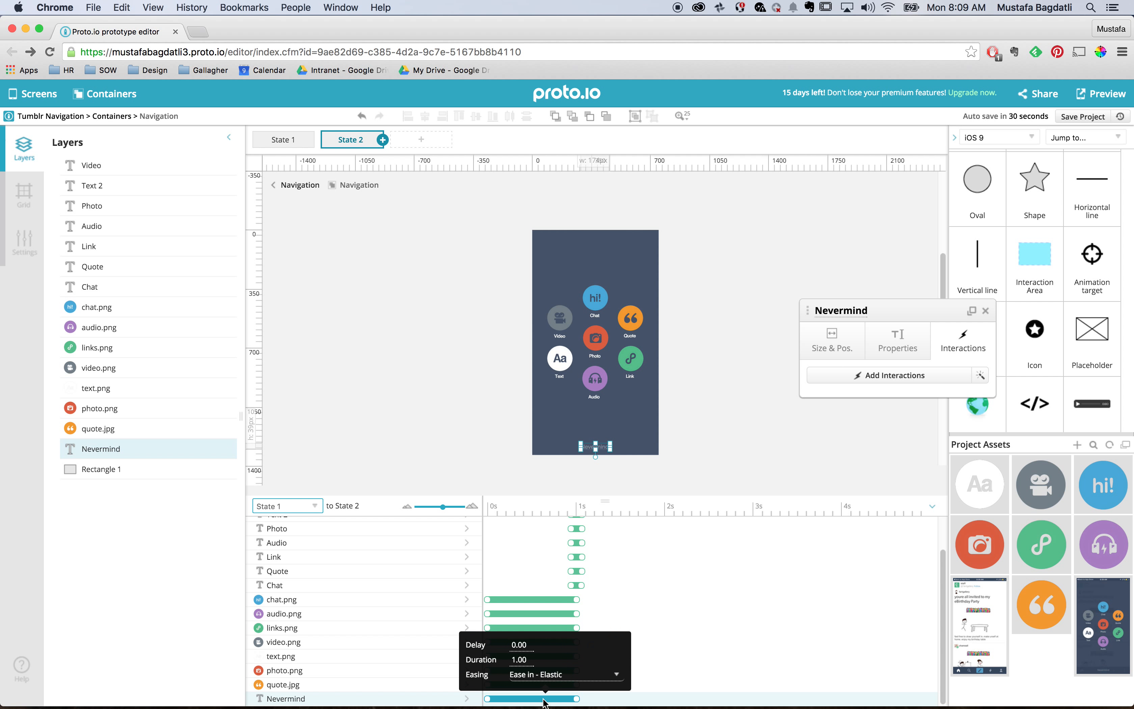
{"action": "left_click", "coordinate": [506, 427]}
Step: Add a tap interaction to the Nevermind label that changes the current container's state to State 1
{"action": "left_click", "coordinate": [600, 449]}
{"action": "left_click", "coordinate": [599, 448]}
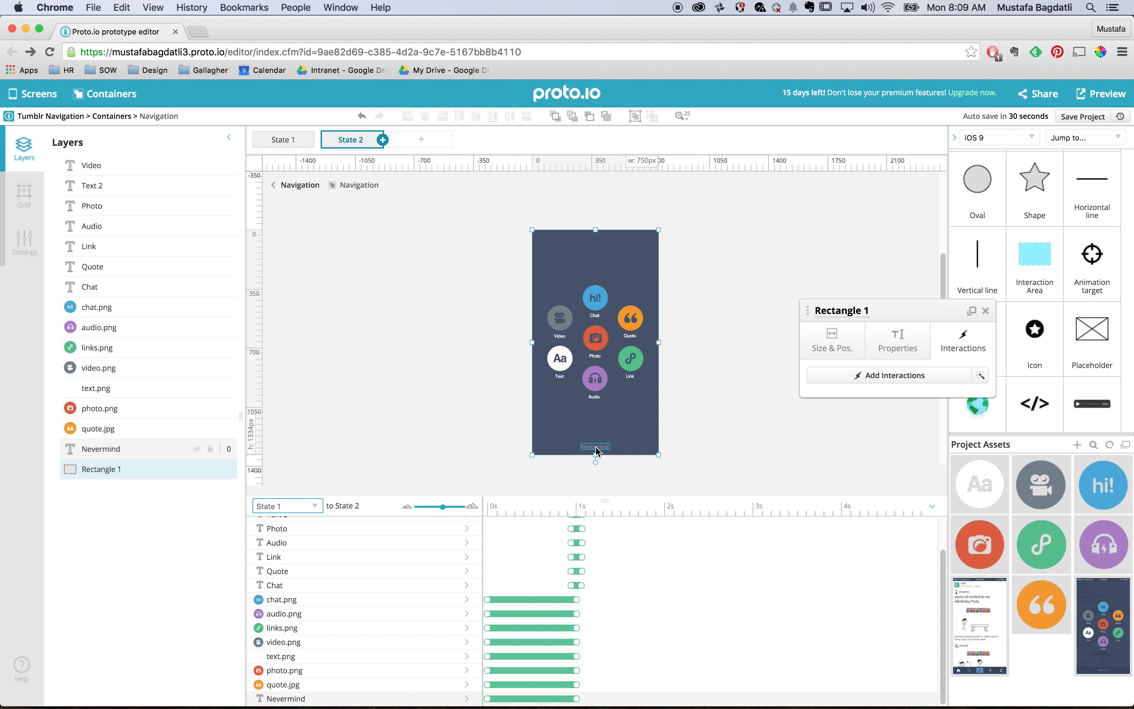
{"action": "left_click", "coordinate": [900, 374]}
{"action": "left_click", "coordinate": [904, 386]}
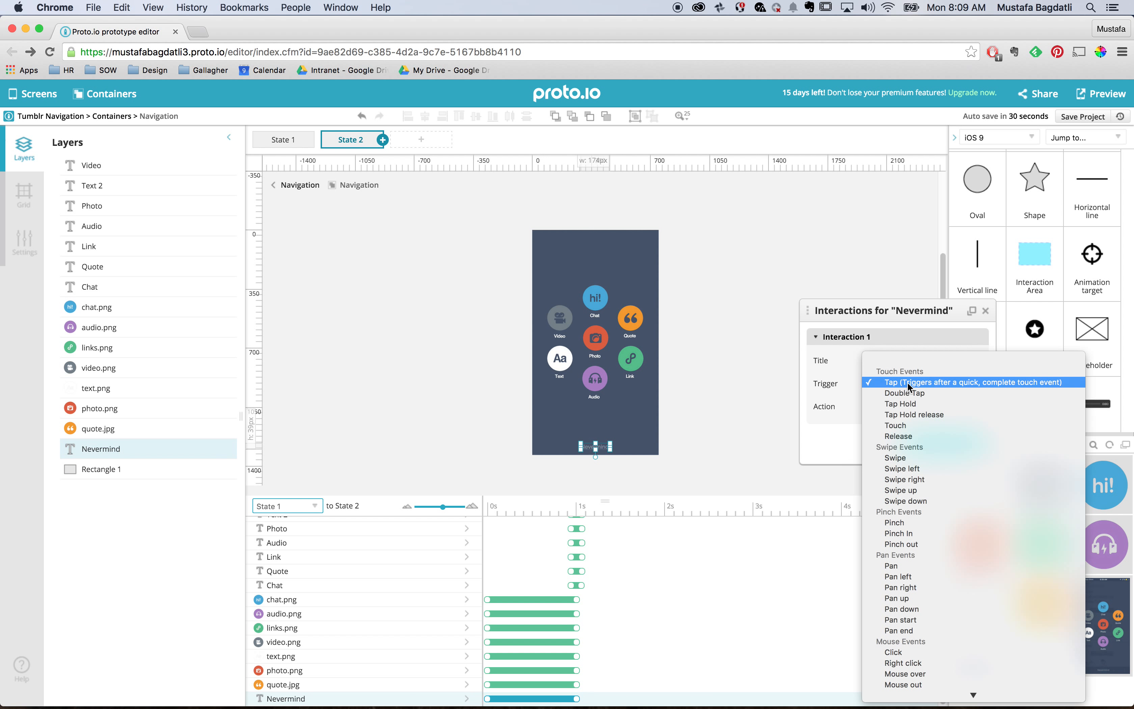
{"action": "left_click", "coordinate": [907, 382]}
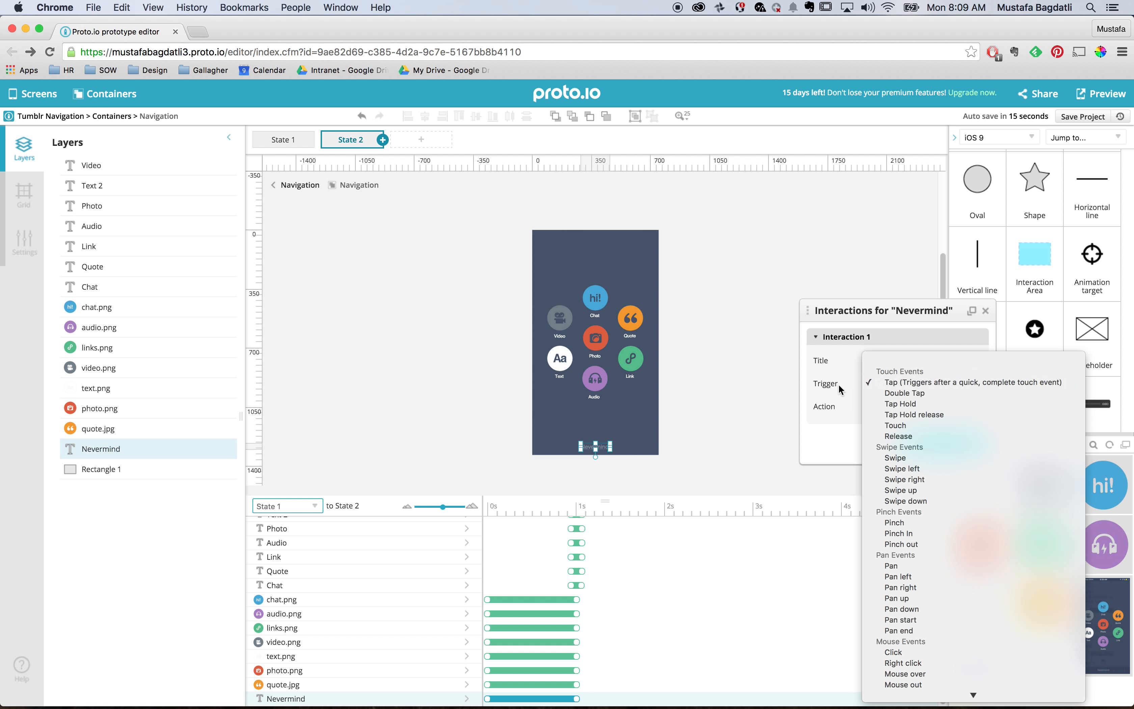
{"action": "left_click", "coordinate": [891, 407]}
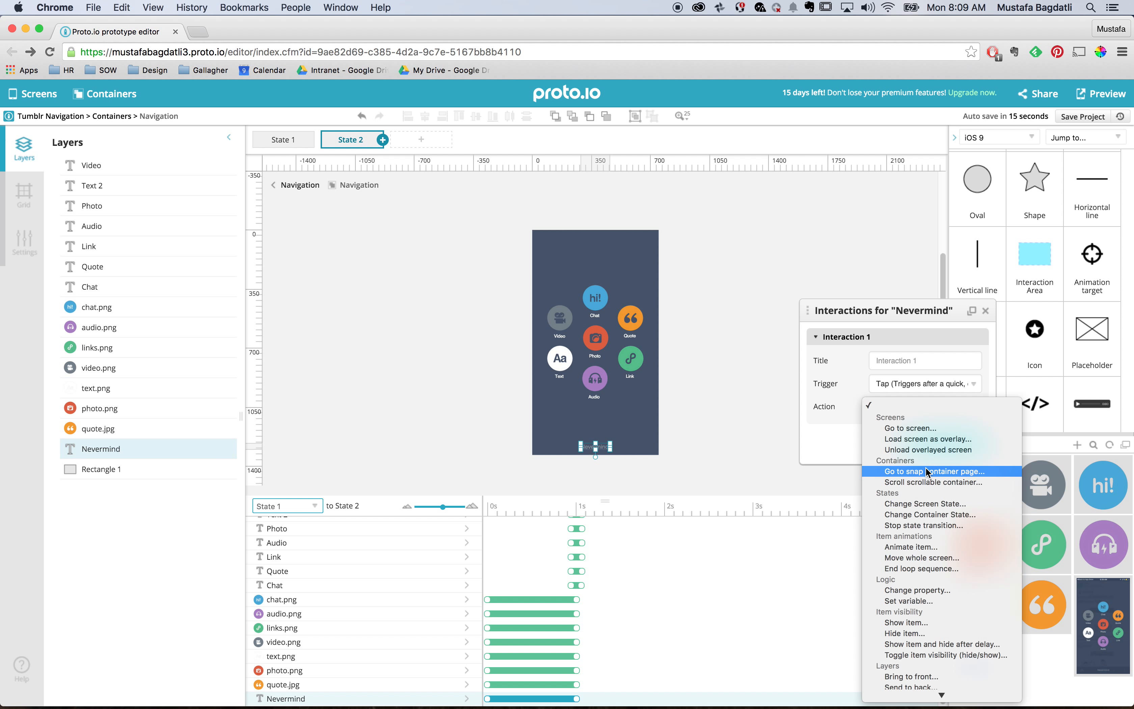
{"action": "left_click", "coordinate": [928, 514]}
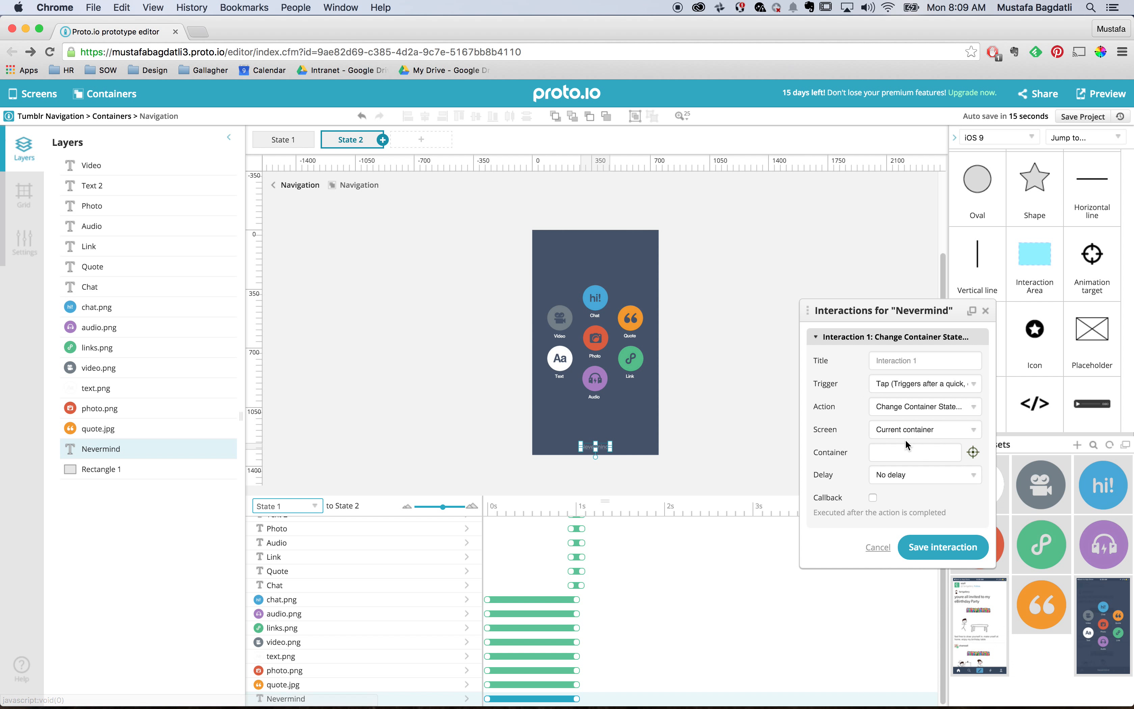
{"action": "left_click", "coordinate": [907, 454]}
{"action": "left_click", "coordinate": [907, 479]}
{"action": "left_click", "coordinate": [911, 475]}
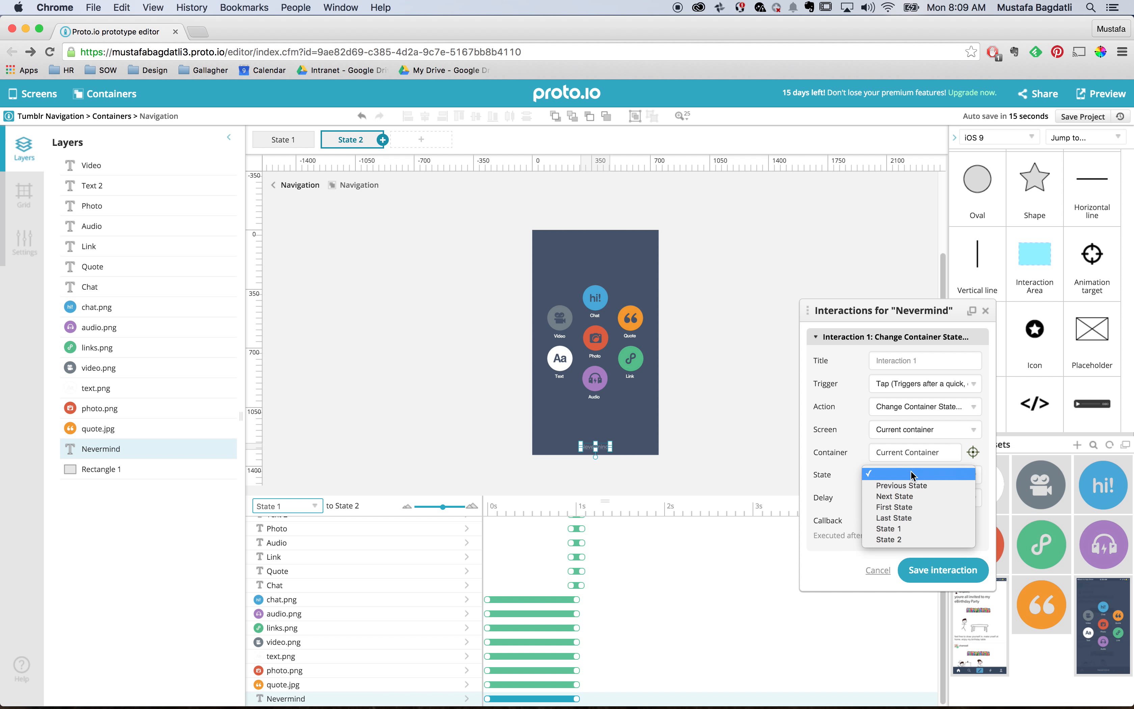
{"action": "left_click", "coordinate": [911, 528]}
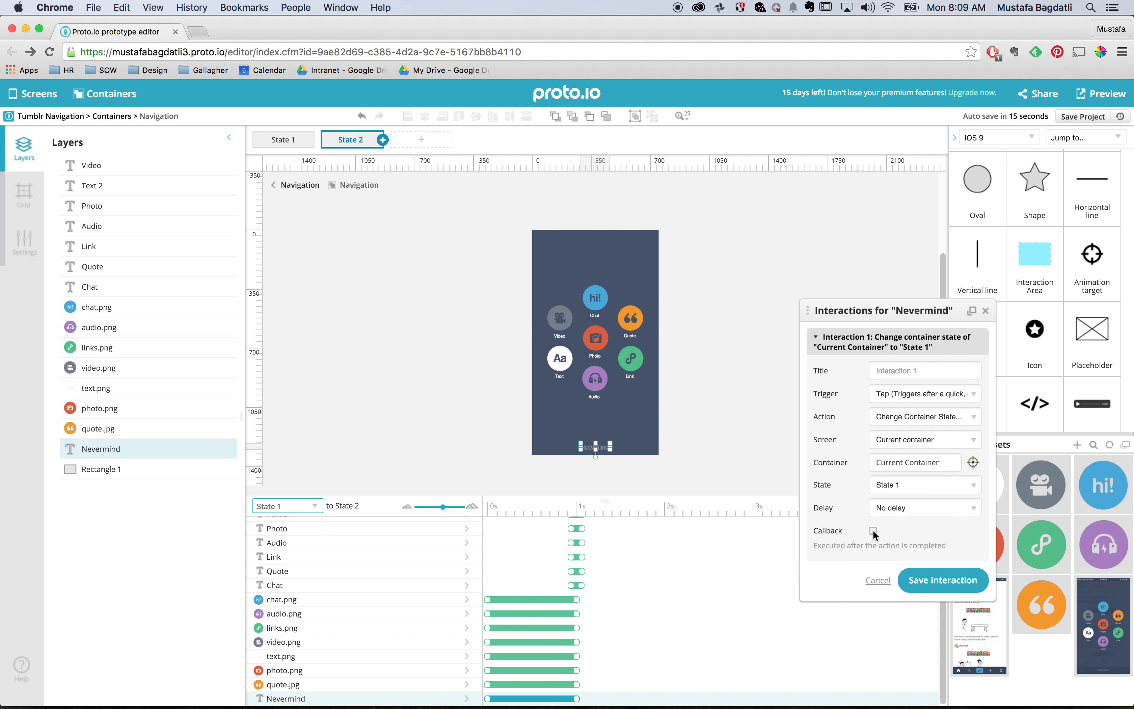
Step: Add a callback to the Nevermind interaction that goes to the Home screen, and save the interaction
{"action": "left_click", "coordinate": [873, 531]}
{"action": "left_click", "coordinate": [902, 397]}
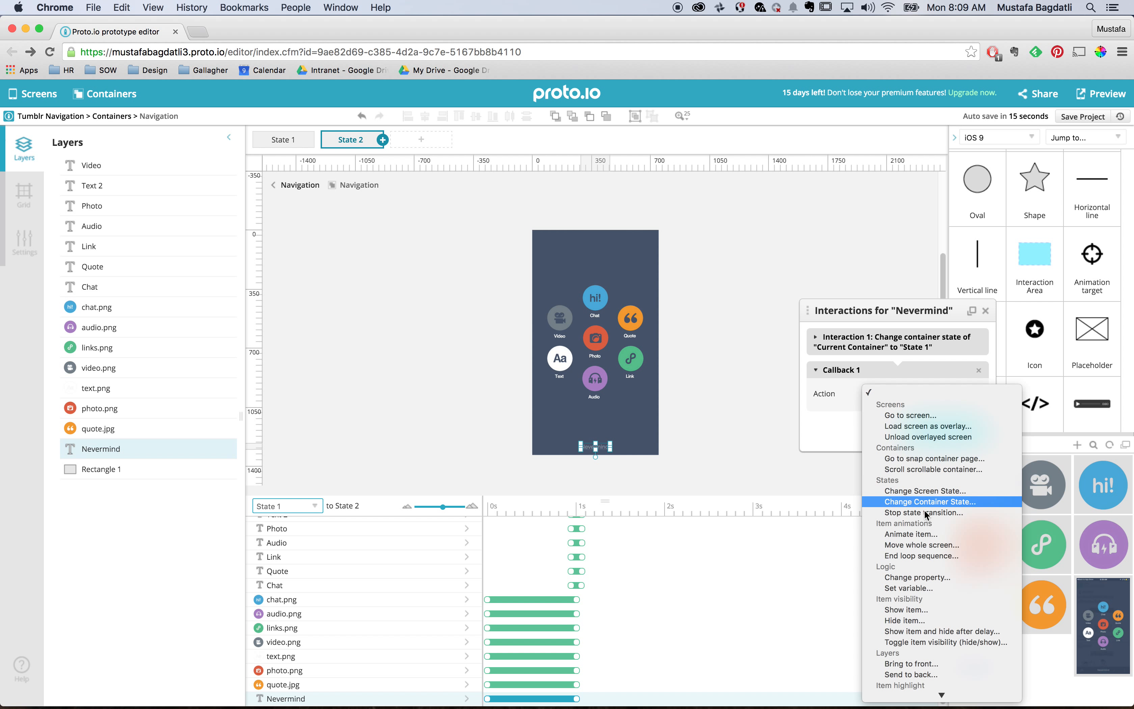
{"action": "left_click", "coordinate": [910, 414]}
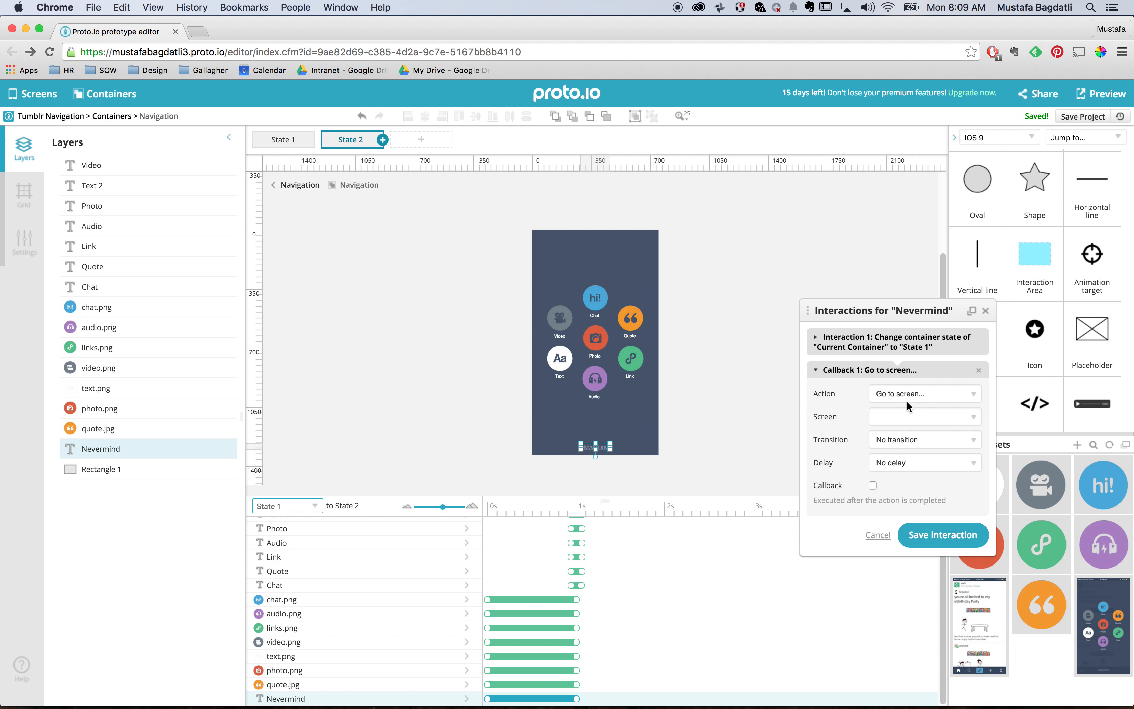
{"action": "left_click", "coordinate": [907, 419]}
{"action": "left_click", "coordinate": [906, 439]}
{"action": "left_click", "coordinate": [931, 535]}
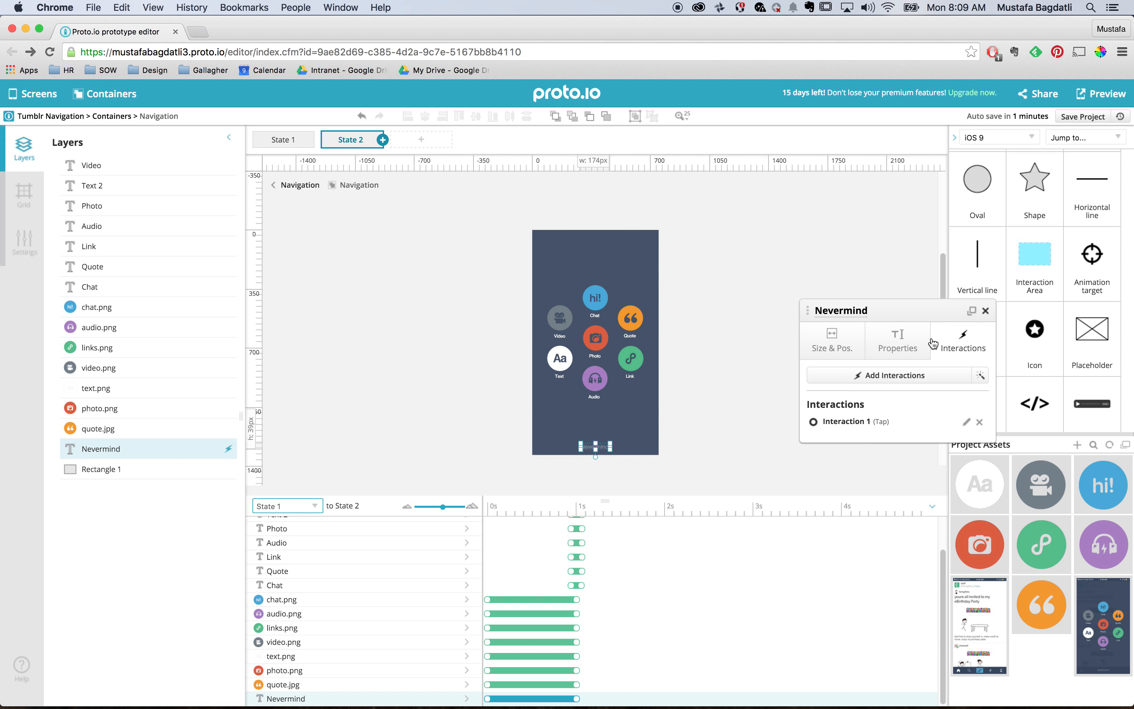
Step: Preview the prototype, test the pencil button and the Nevermind label twice in turn, and close the preview
{"action": "left_click", "coordinate": [1098, 95]}
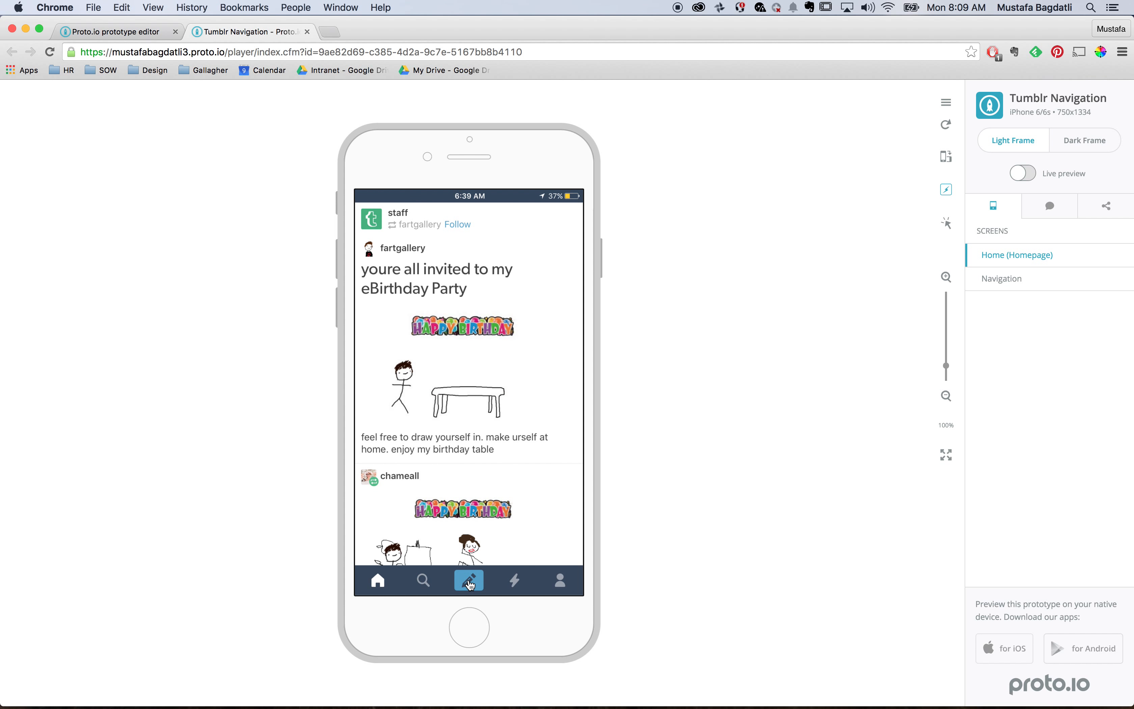
{"action": "left_click", "coordinate": [470, 581]}
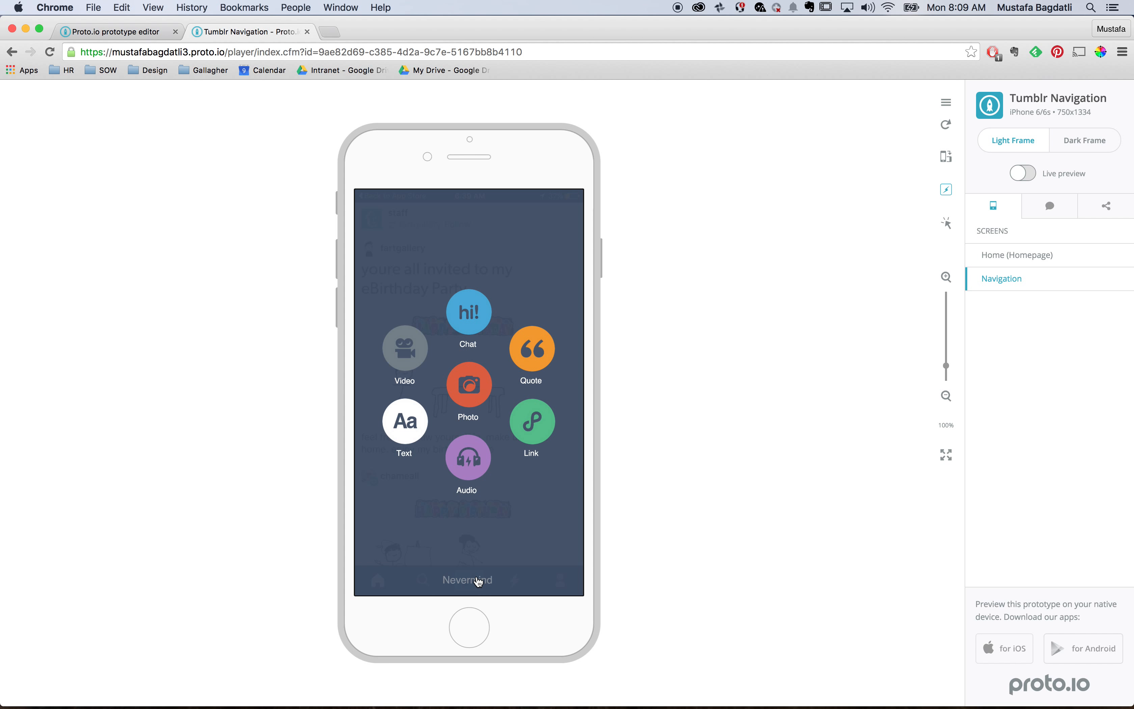
{"action": "left_click", "coordinate": [478, 580]}
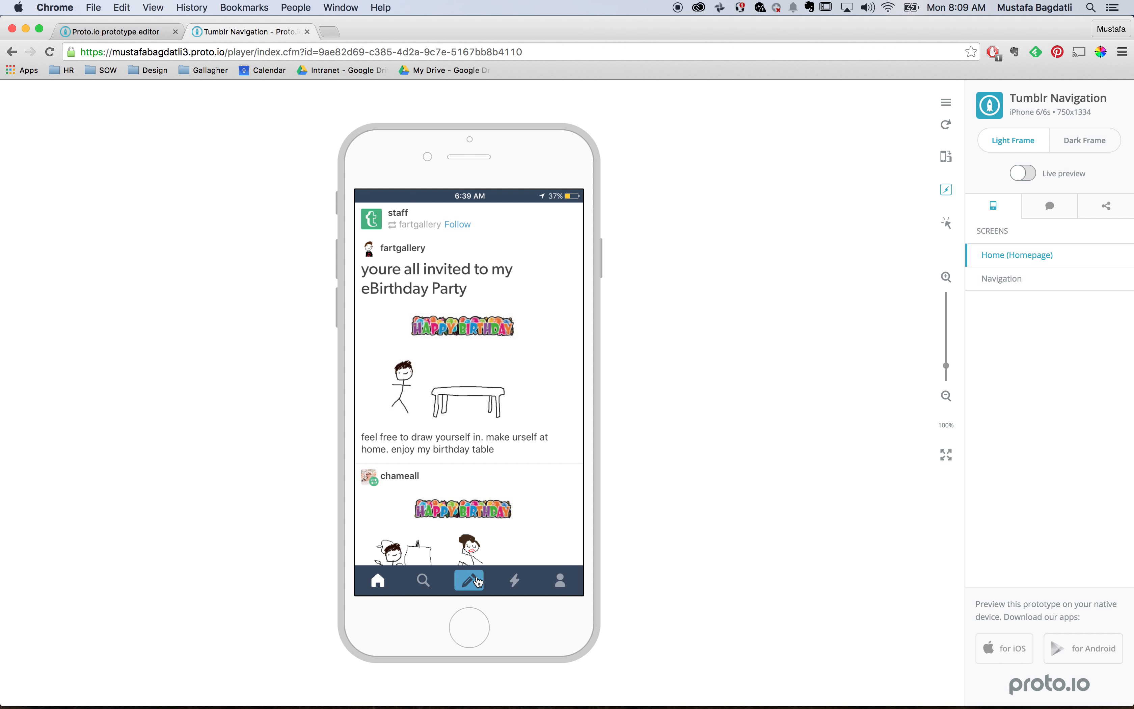
{"action": "left_click", "coordinate": [478, 581]}
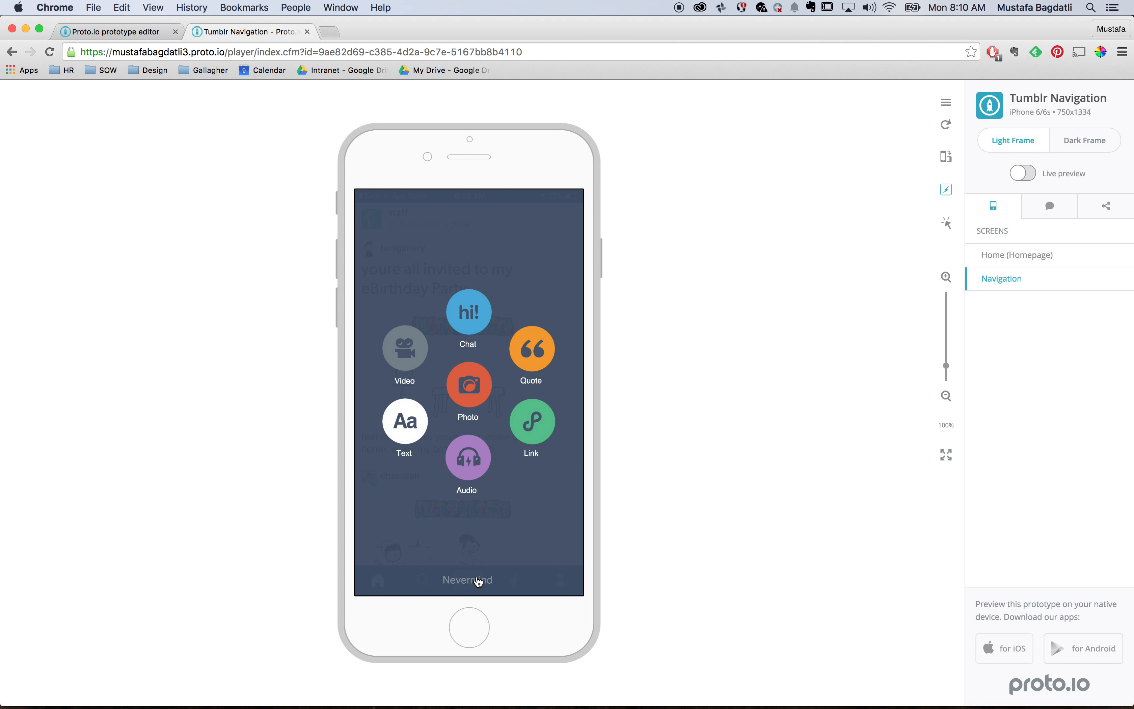
{"action": "left_click", "coordinate": [478, 581]}
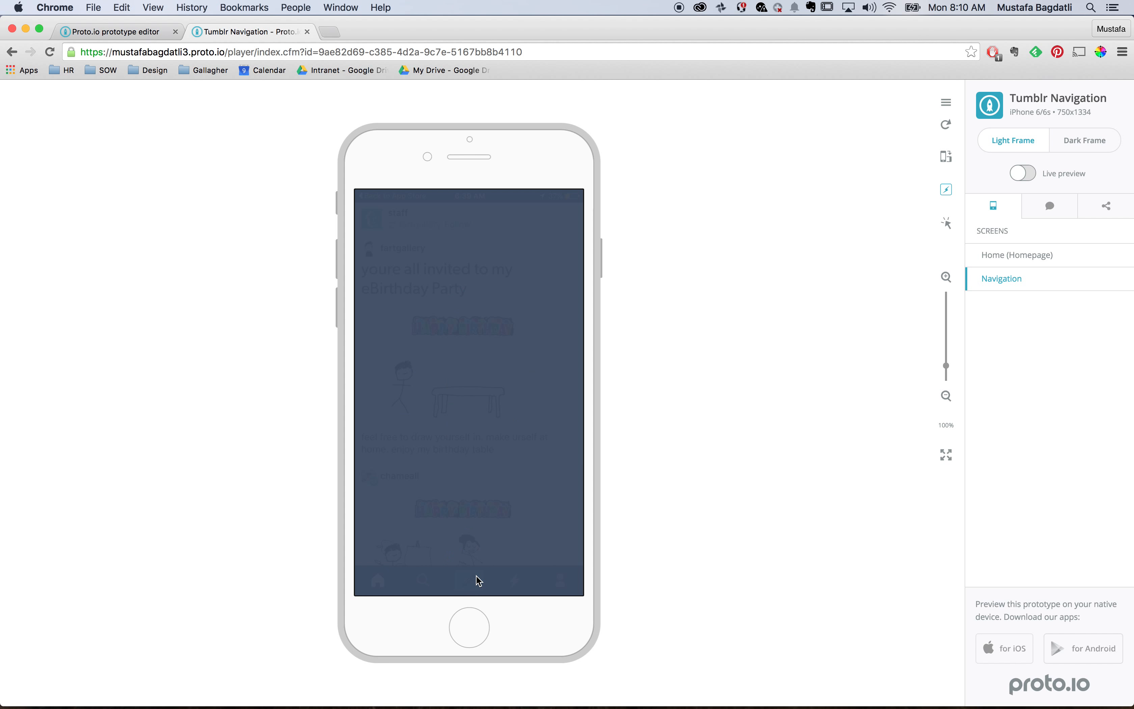
{"action": "left_click", "coordinate": [307, 32]}
Step: Examine the easing options available for the video.png icon's transition without changing the selected one
{"action": "left_click", "coordinate": [561, 317]}
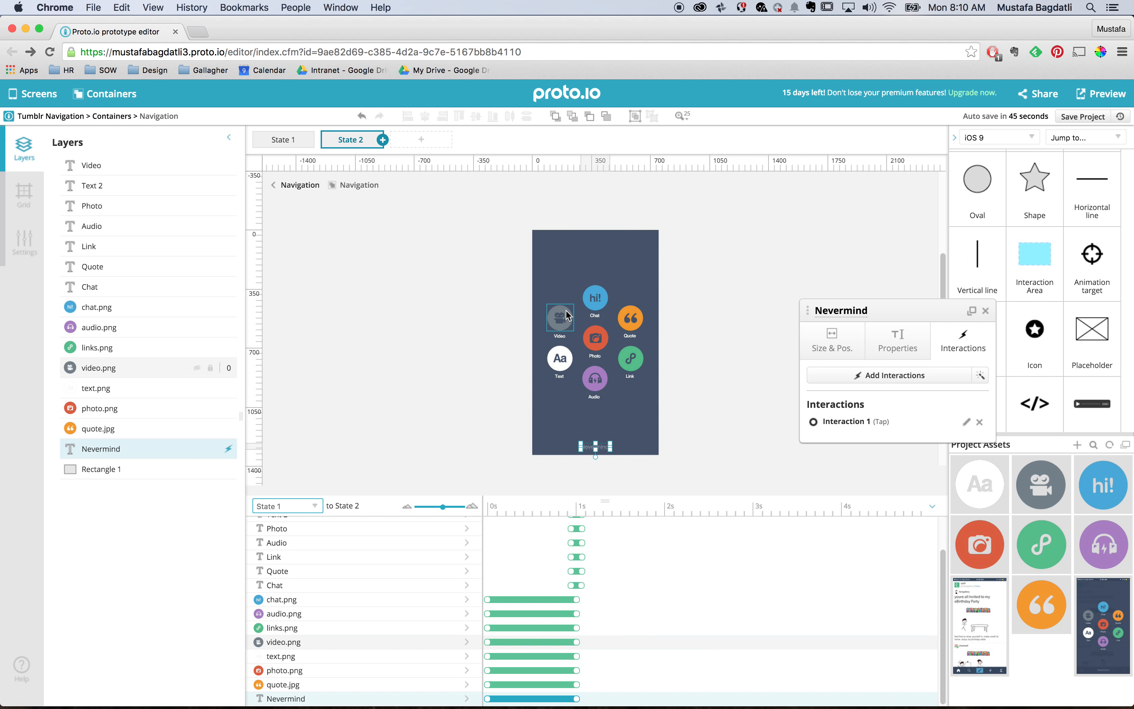
{"action": "left_click", "coordinate": [548, 642]}
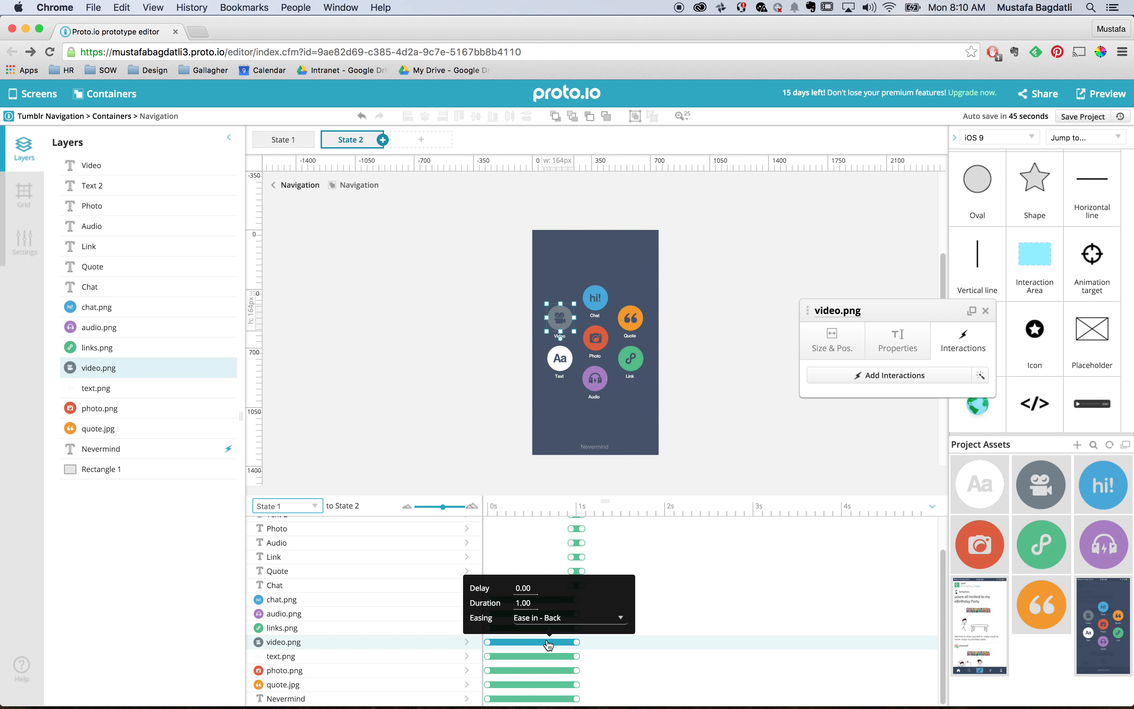
{"action": "left_click", "coordinate": [537, 619]}
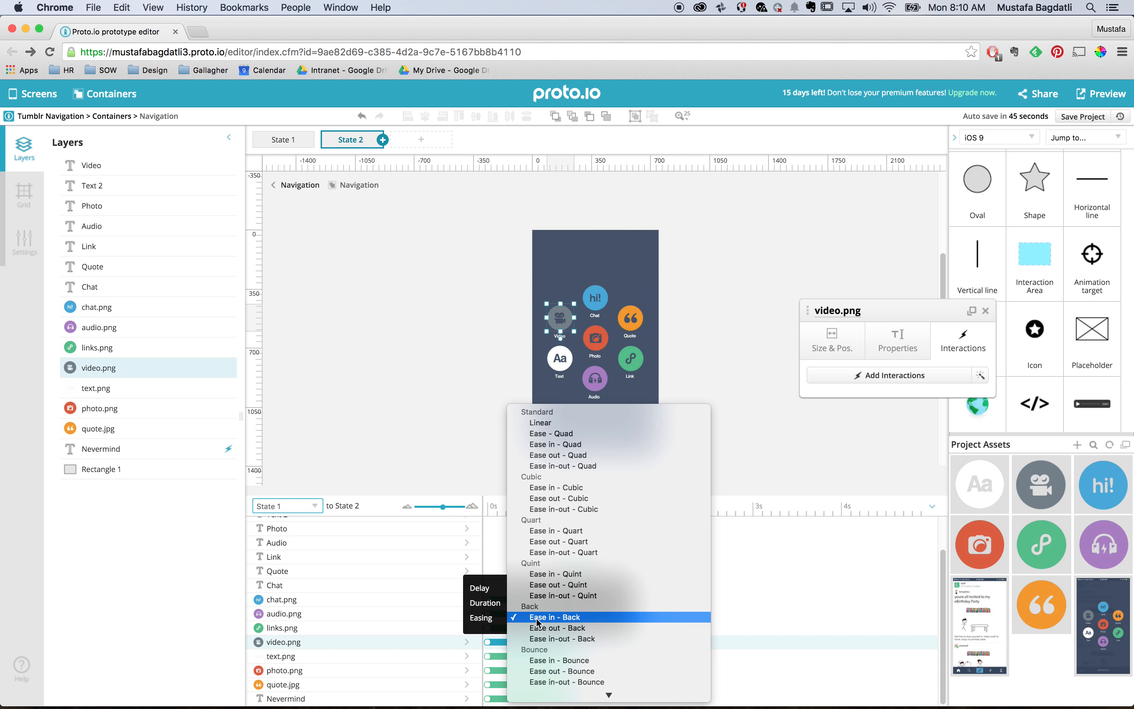
{"action": "scroll", "coordinate": [538, 623], "scroll_direction": "down", "scroll_amount": 5}
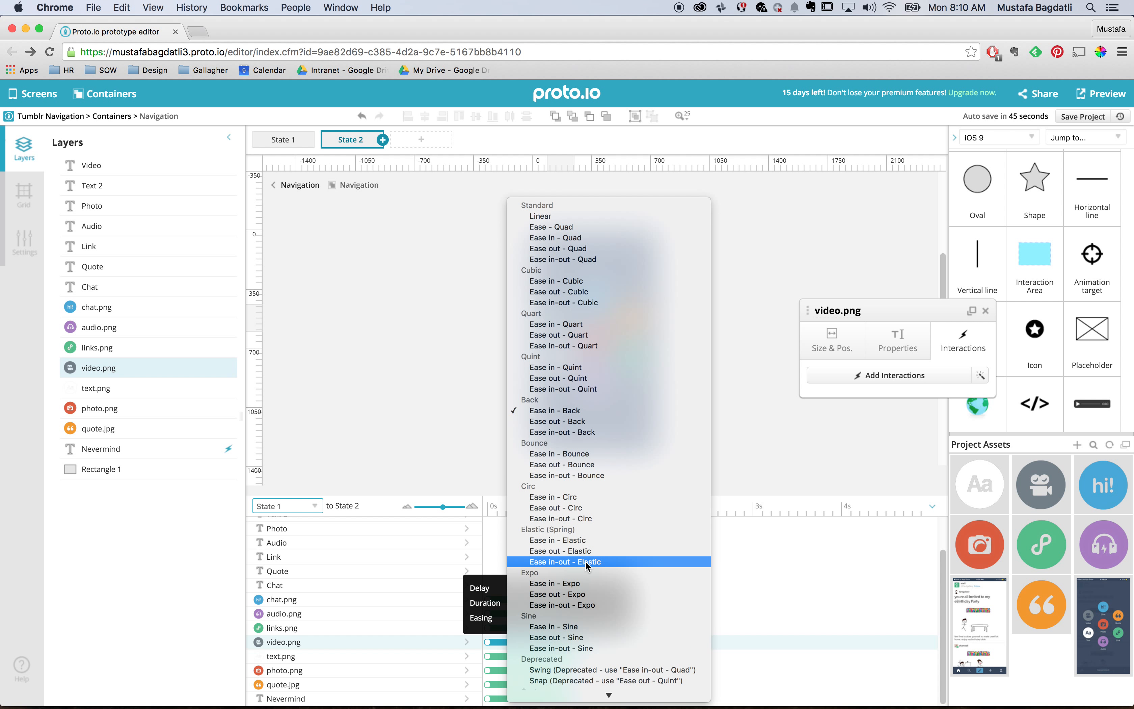
{"action": "left_click", "coordinate": [749, 390]}
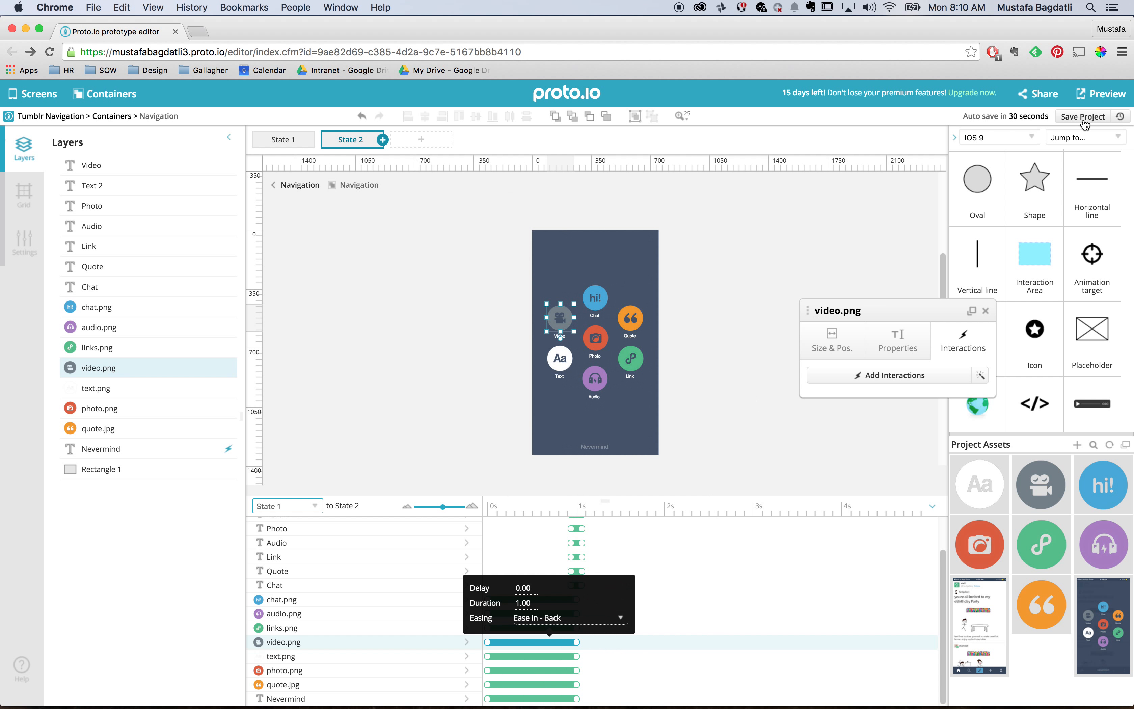